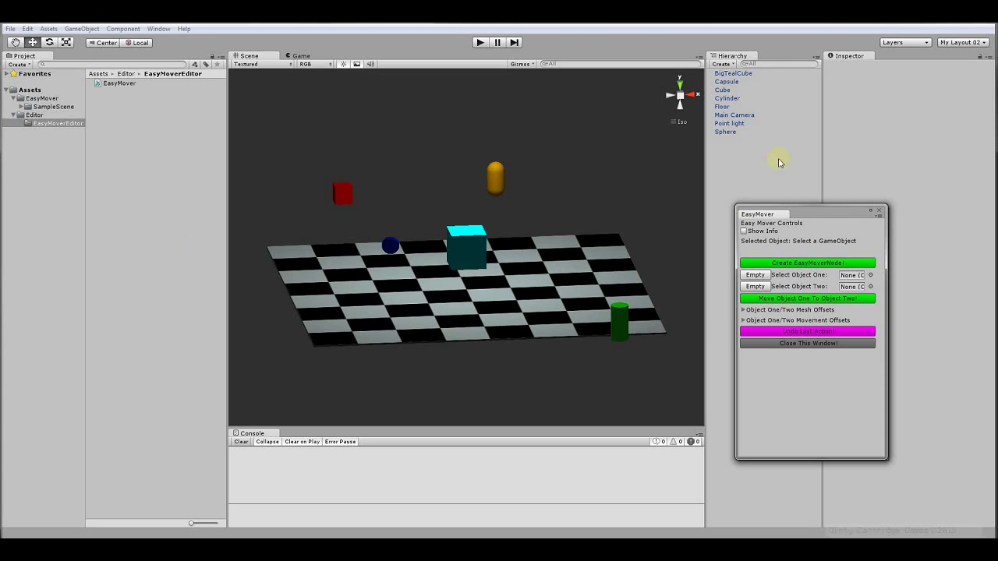
- Drag the EasyMover window from the right side over the Scene view and nudge it into place
drag(825, 213, 616, 146)
drag(479, 135, 838, 206)
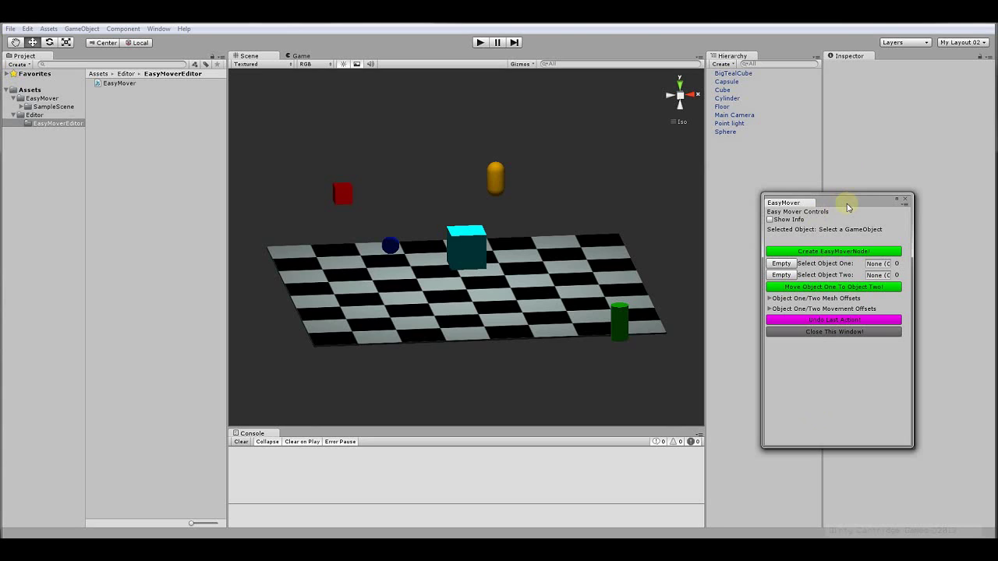
drag(848, 207, 835, 201)
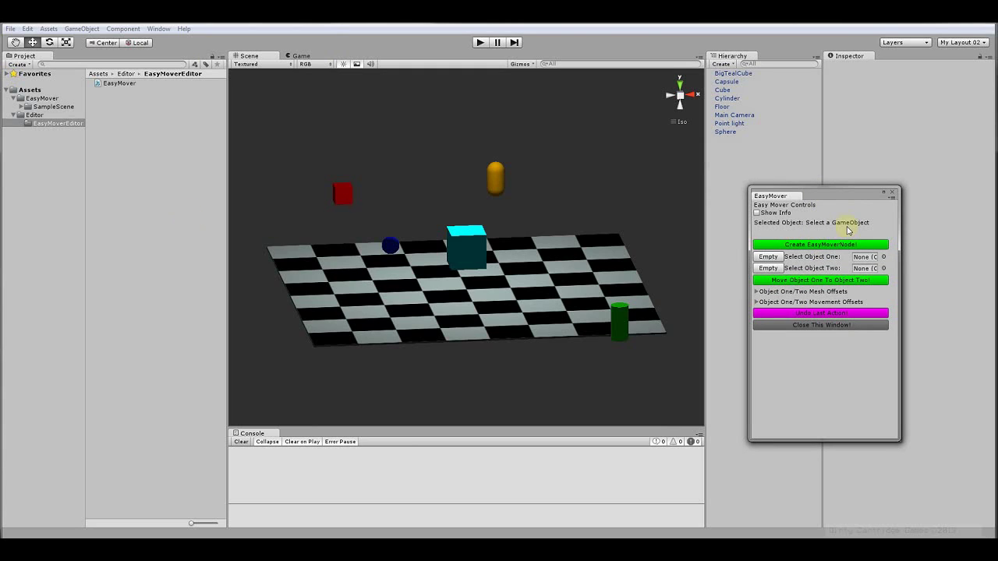
drag(831, 195, 816, 209)
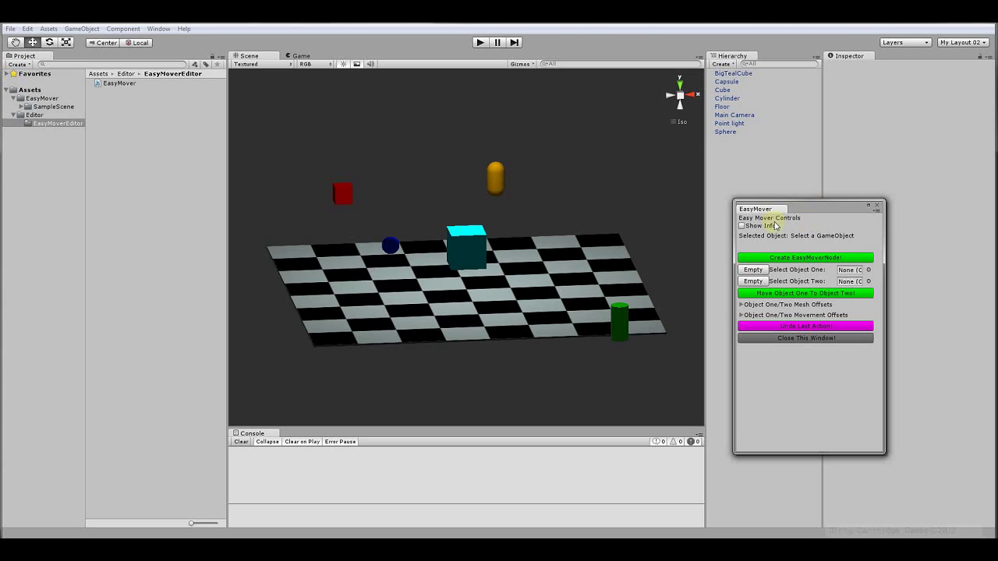
- Move the EasyMover window over the scene, tick Show Info, and enlarge the window by its corner
drag(801, 208, 357, 139)
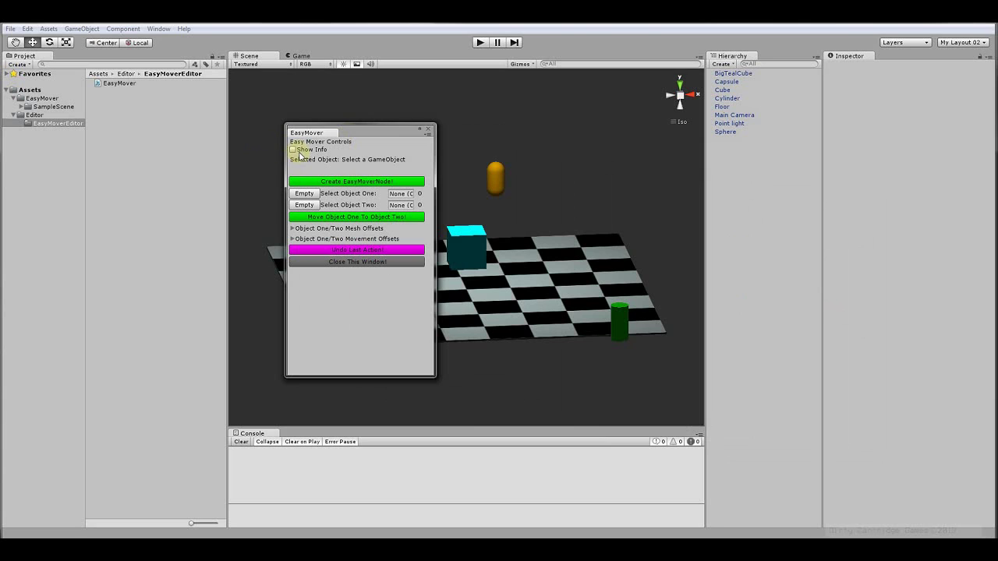
click(293, 149)
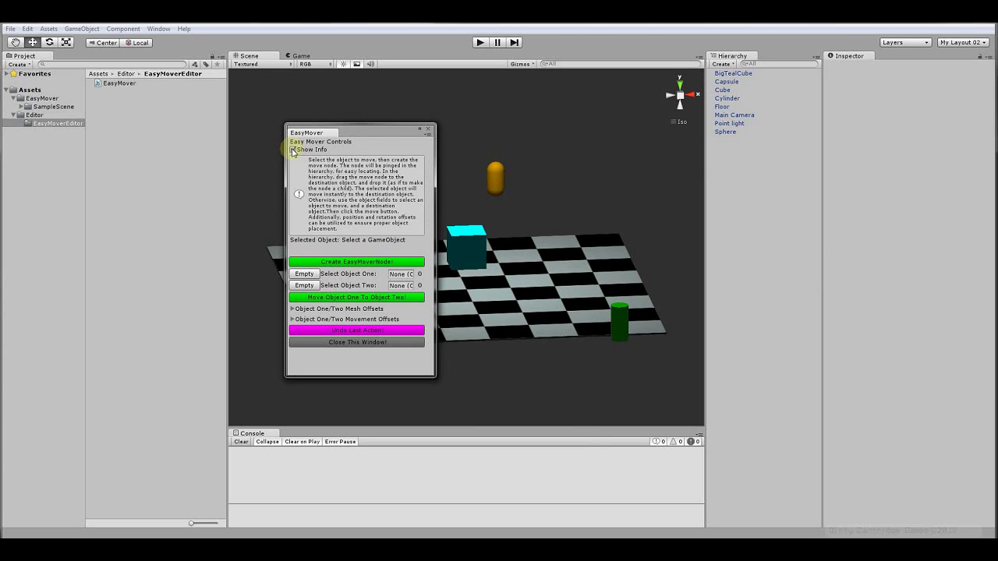
drag(287, 192, 307, 207)
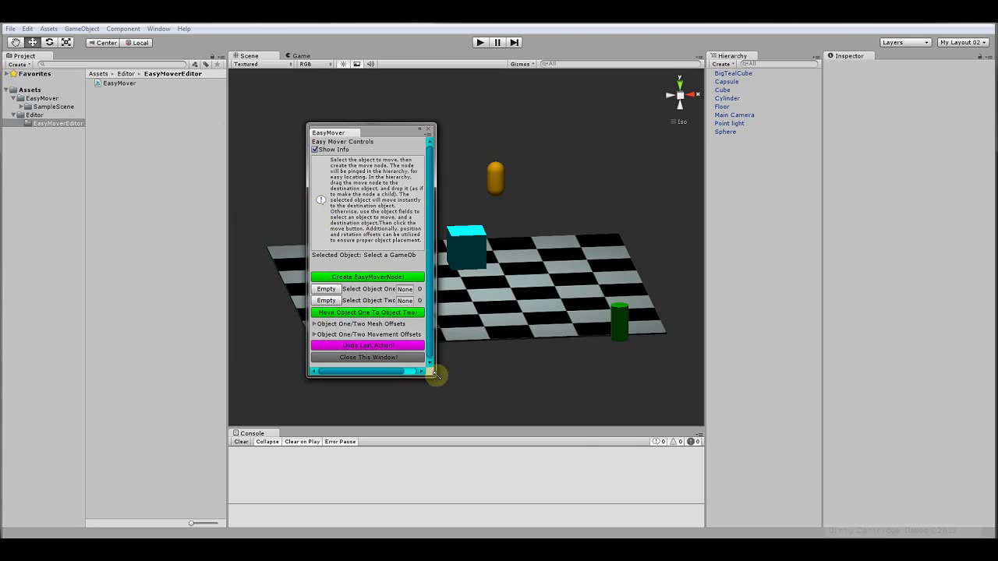
drag(434, 374, 493, 382)
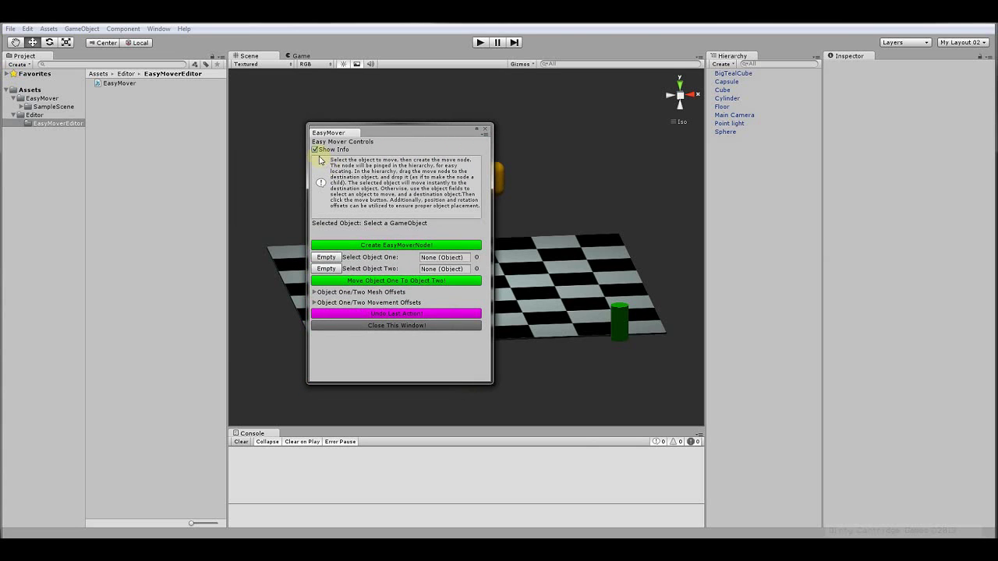
- Untick Show Info, then drag Capsule from the Hierarchy into EasyMover's Select Object One field
click(315, 149)
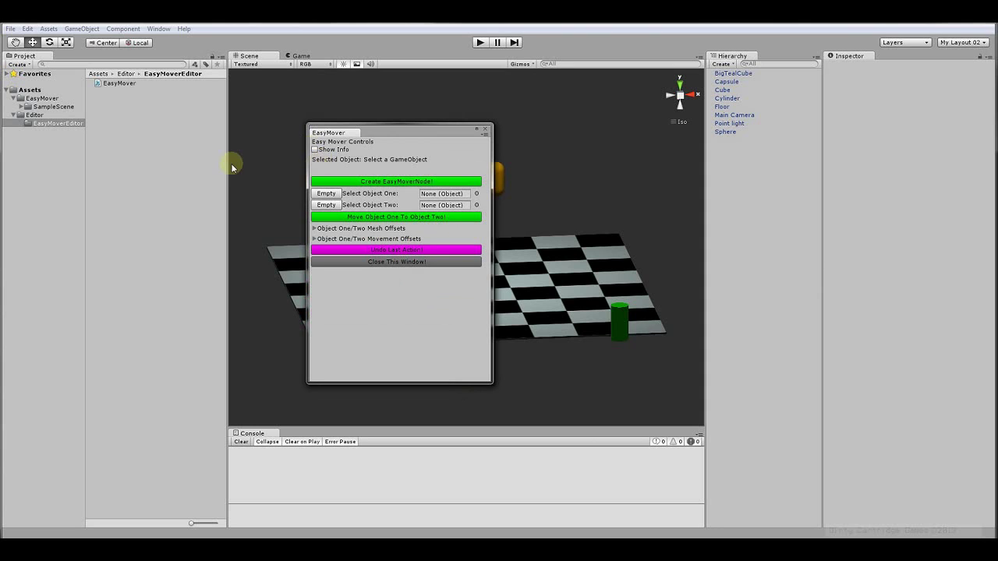
click(502, 173)
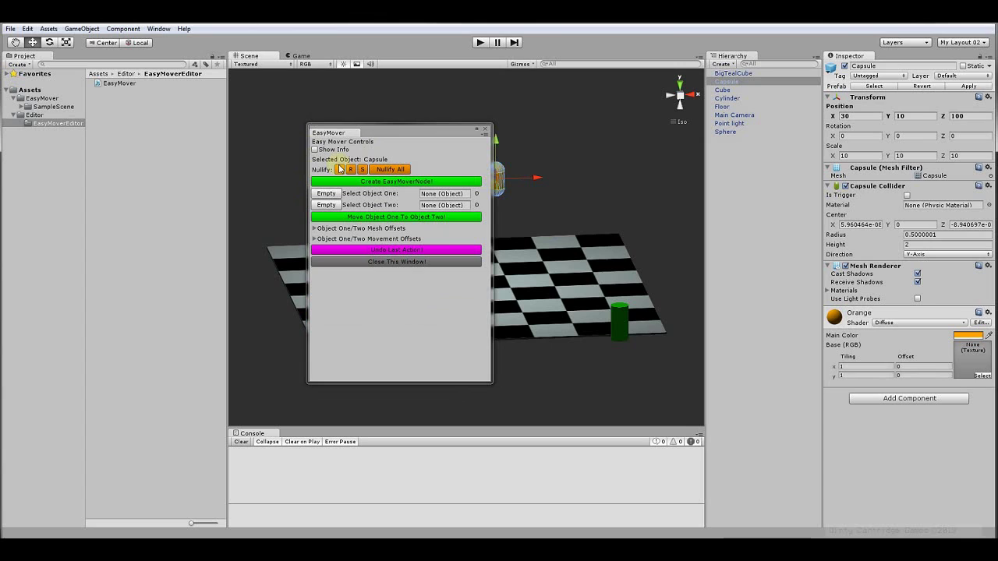
click(570, 178)
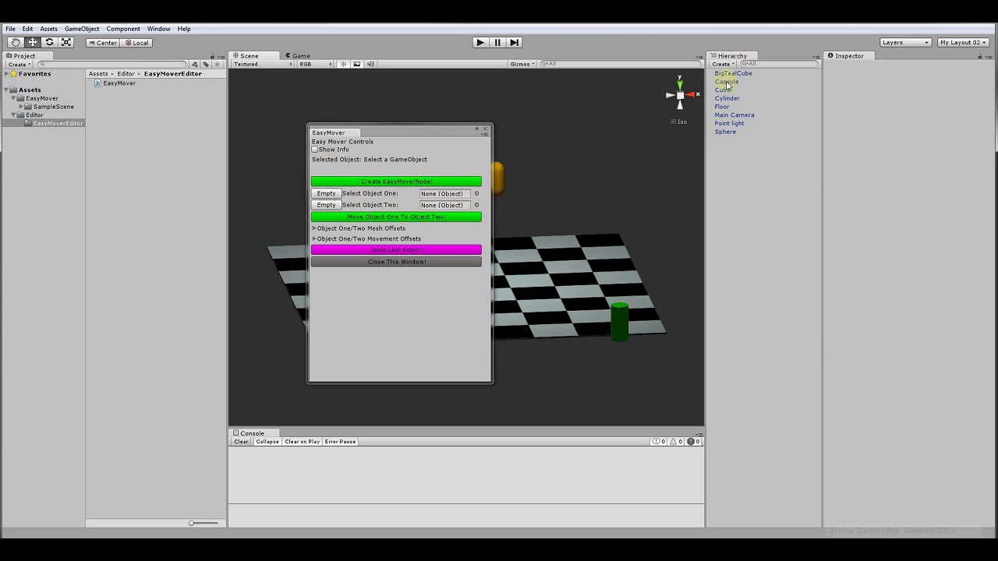
drag(726, 83, 438, 195)
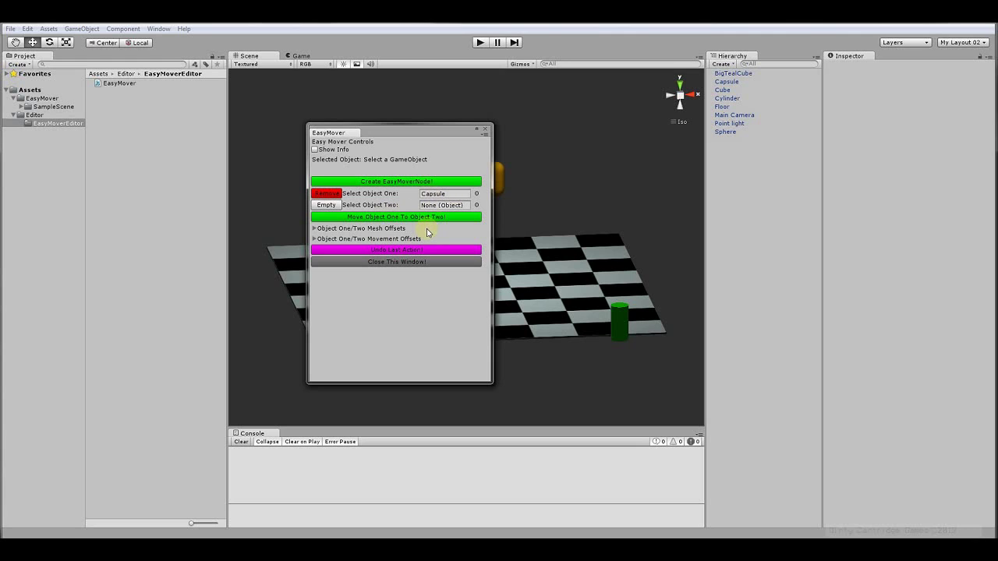
- Enable the Right and Down mesh offsets, expand Movement Offsets, then move the window right of the scene
click(314, 228)
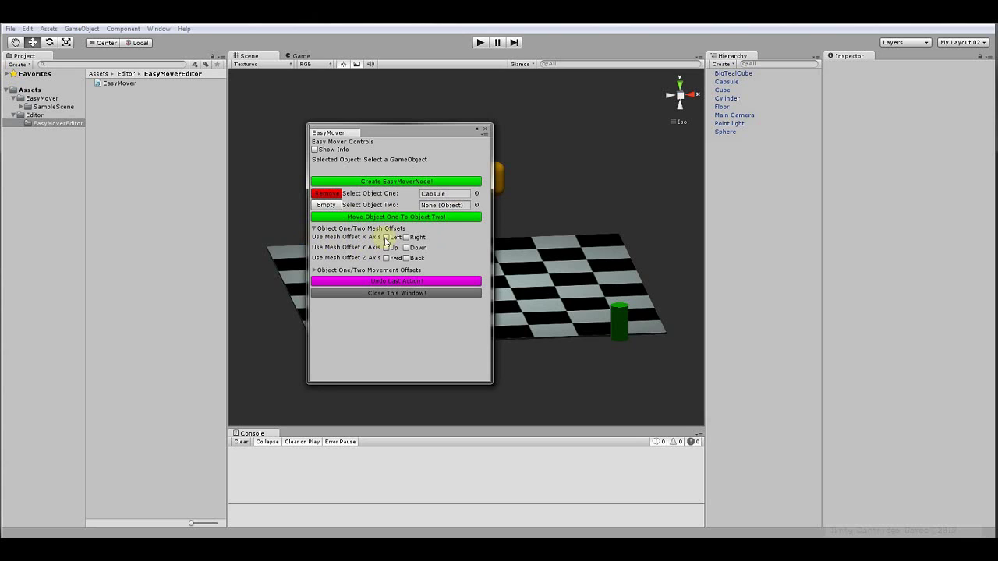
click(386, 237)
click(315, 270)
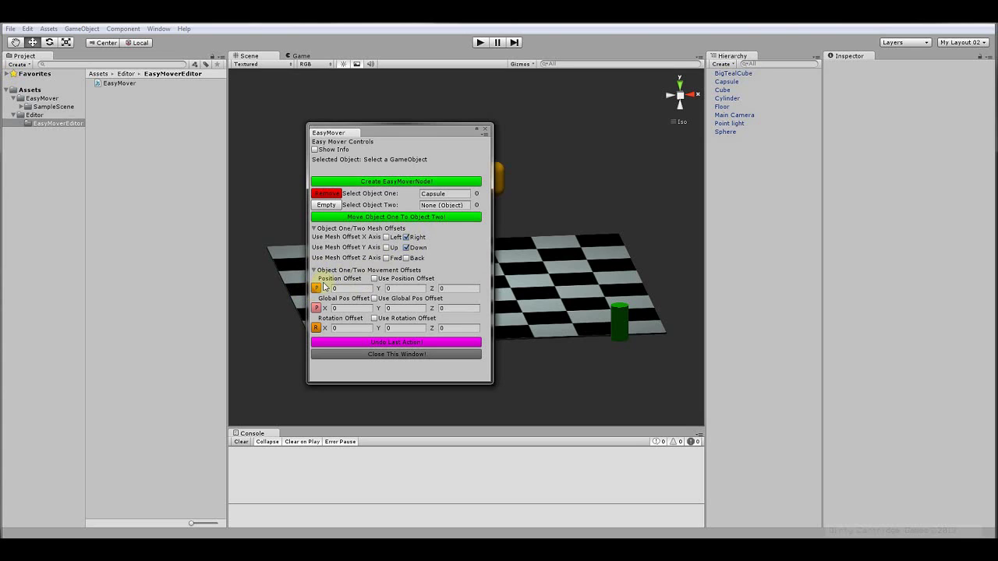
click(337, 288)
drag(437, 131, 715, 155)
drag(820, 179, 872, 172)
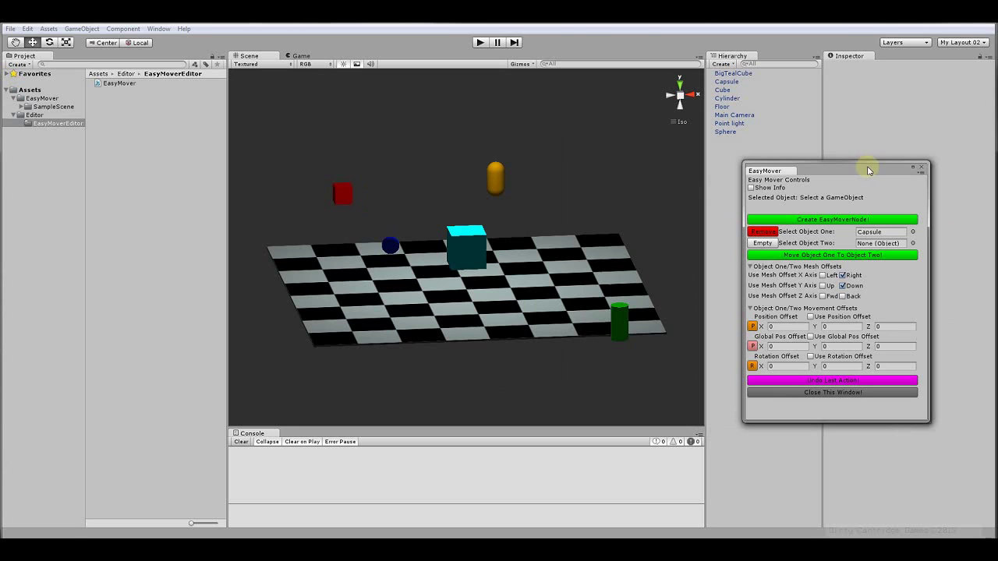
- Select BigTealCube in the Scene view and shift the EasyMover window left to uncover the Inspector
mouse_move(869, 170)
mouse_down()
mouse_move(669, 165)
mouse_move(775, 179)
mouse_move(869, 172)
mouse_up()
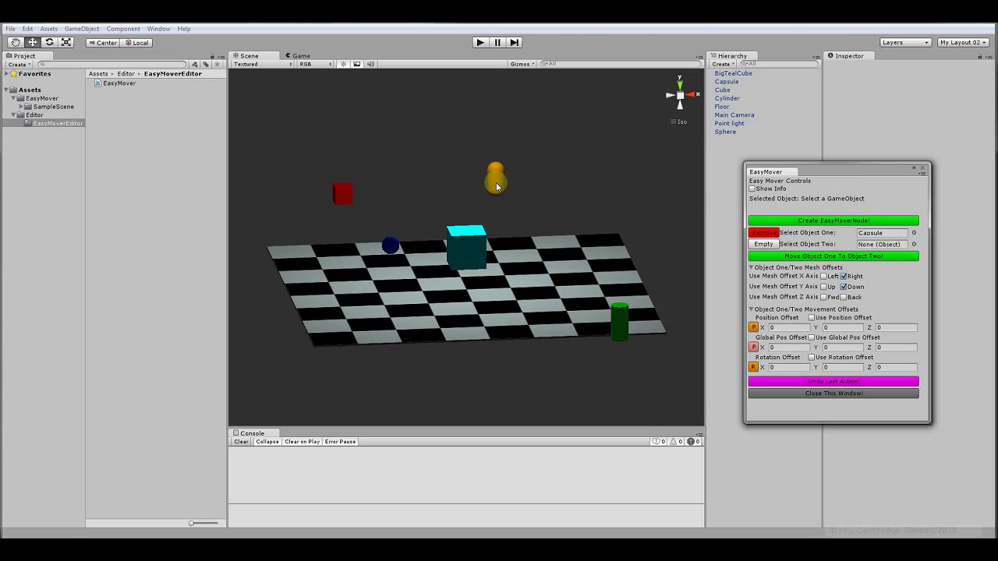
click(466, 254)
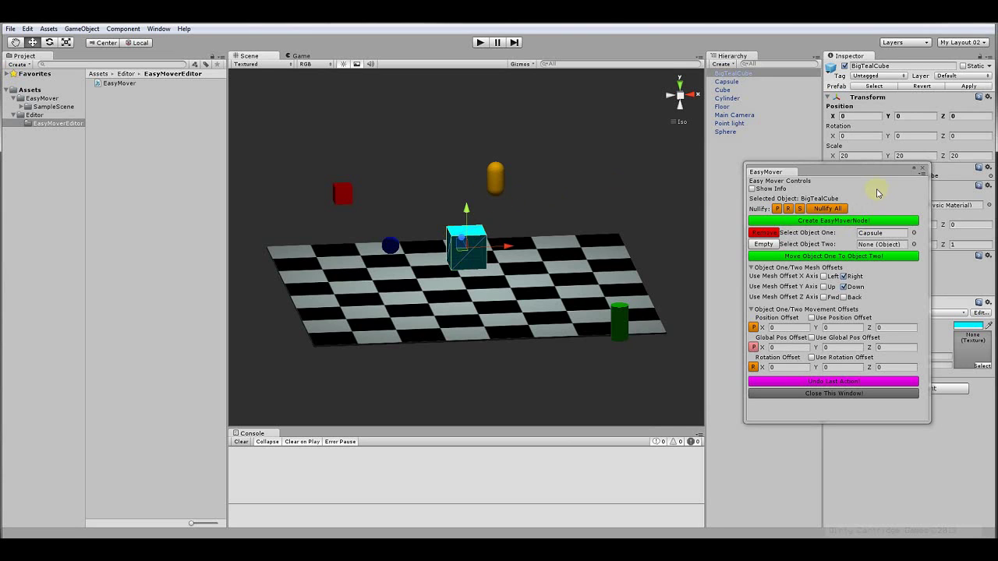
drag(863, 173, 694, 166)
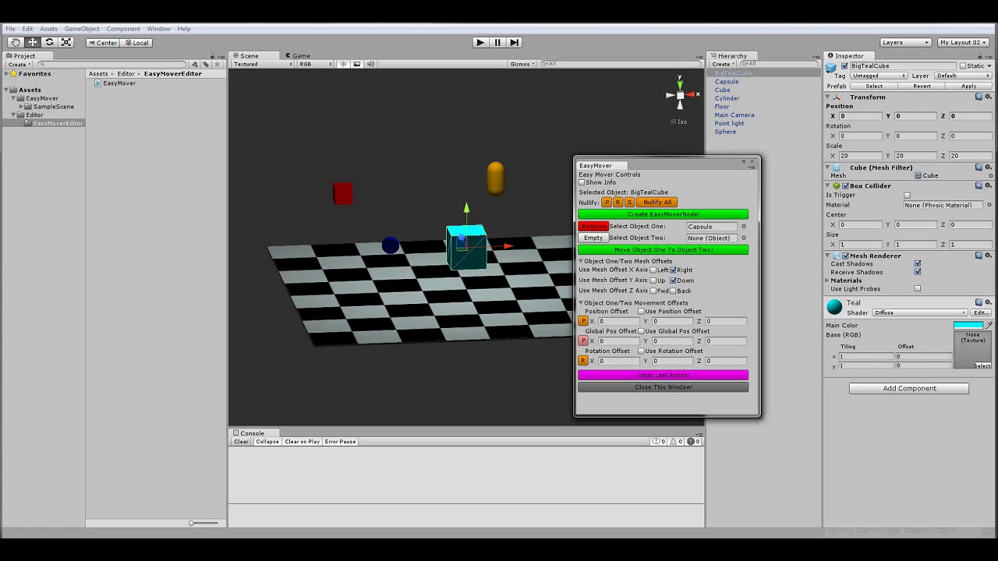
- In MonoDevelop, scroll through EasyMoverNode.js, then return to the EasyMover.js script
key(alt+Tab)
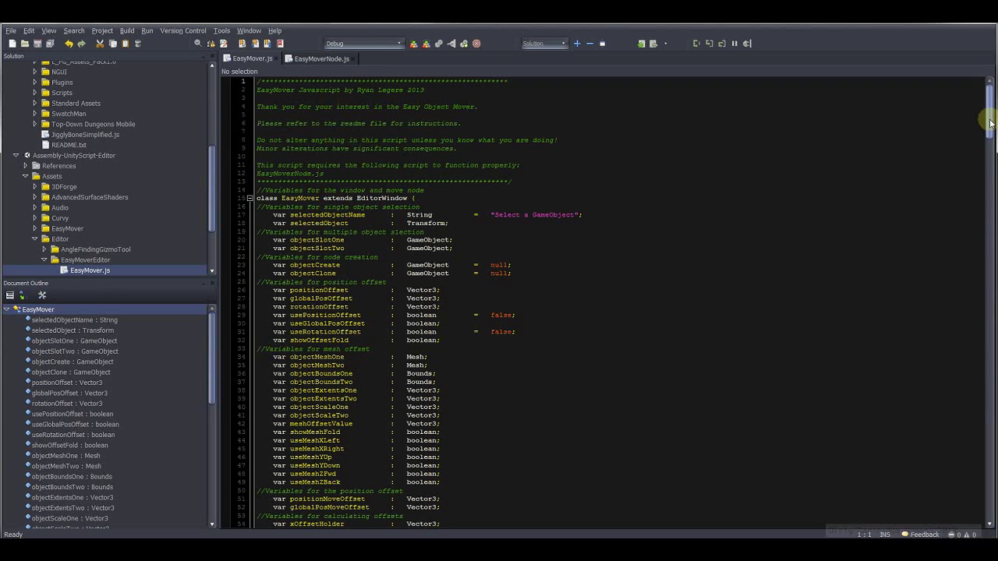
mouse_move(990, 123)
mouse_down()
mouse_move(990, 476)
mouse_move(990, 110)
mouse_up()
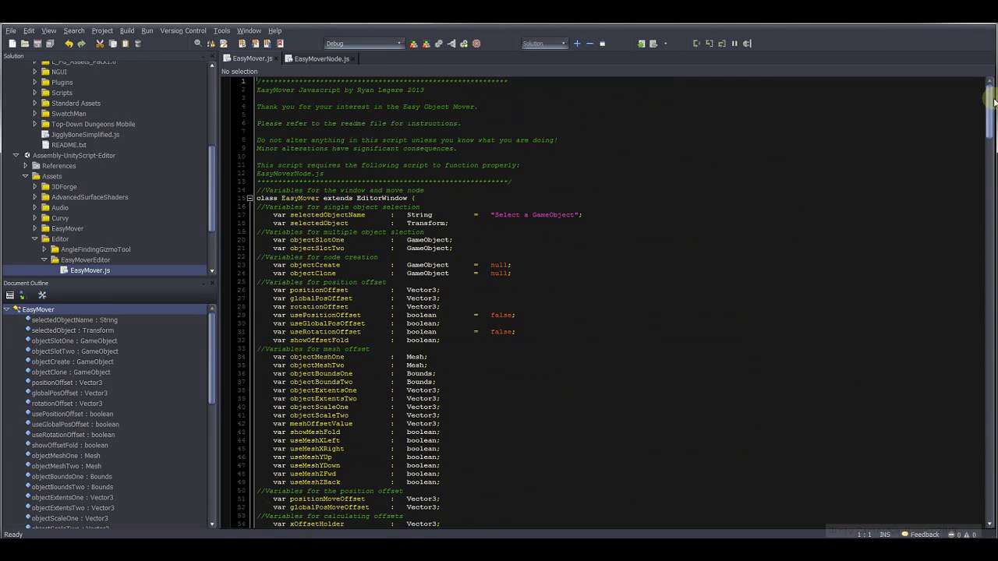
click(314, 60)
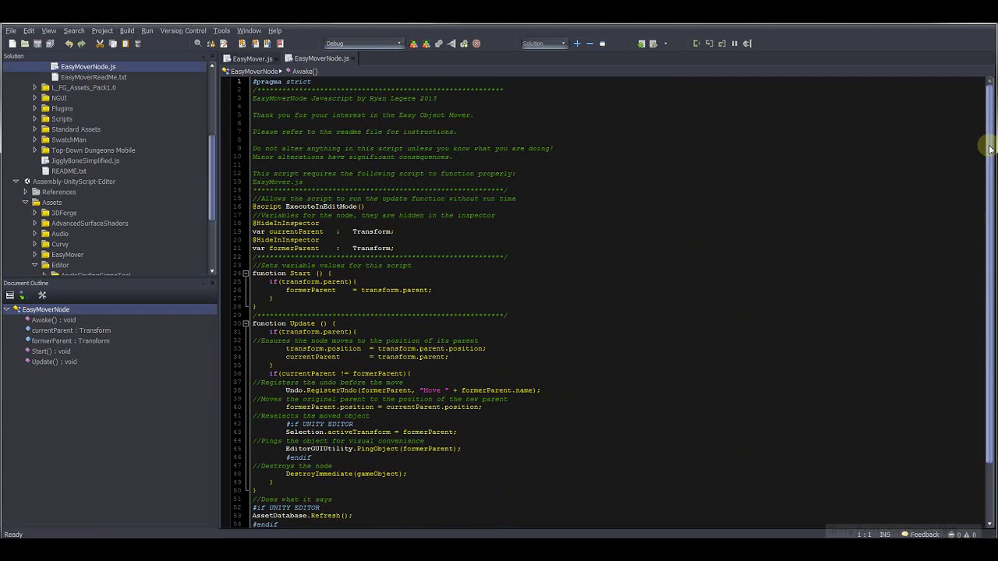
scroll(989, 149, down, 3)
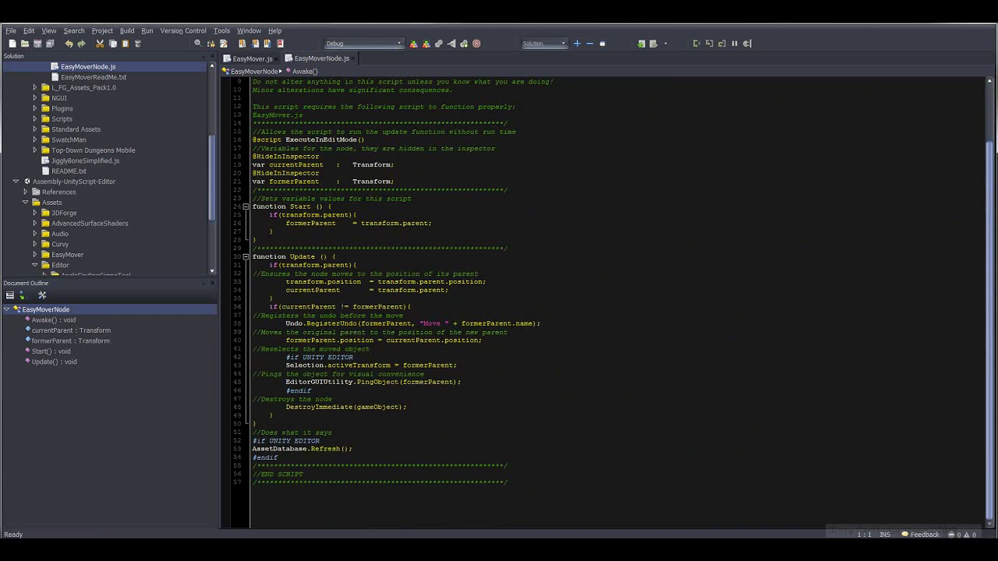
scroll(613, 299, up, 3)
scroll(613, 299, down, 2)
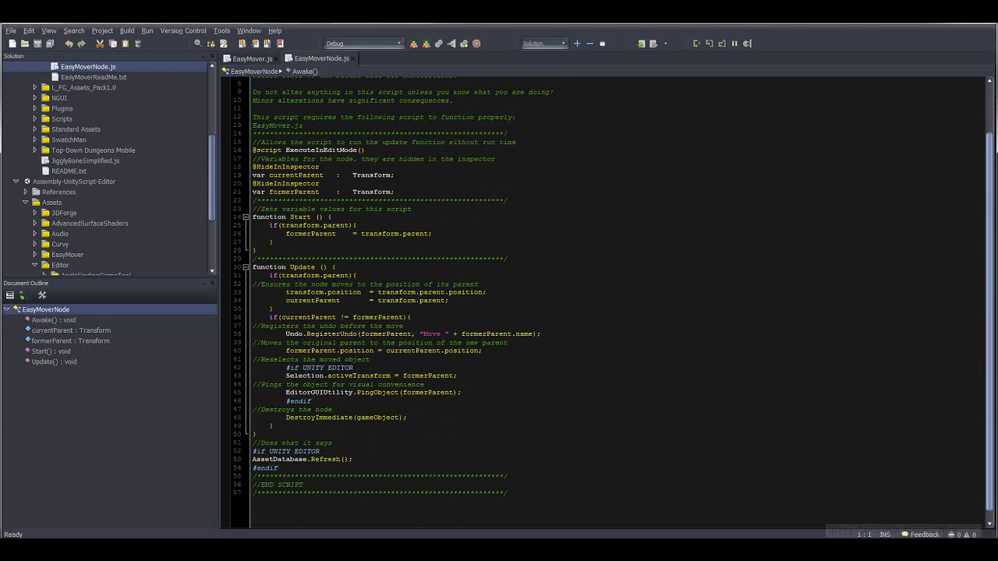
scroll(986, 133, up, 3)
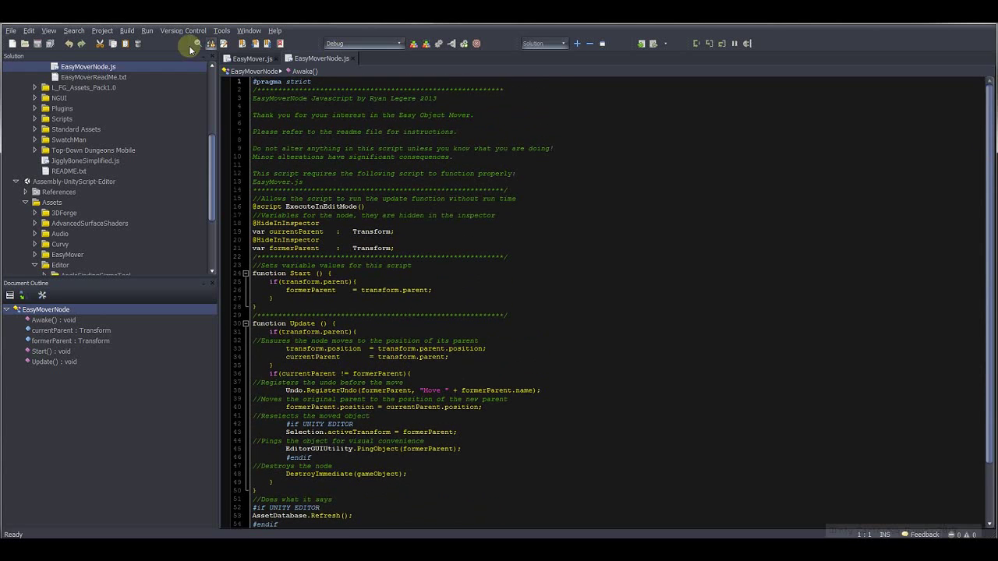
click(251, 59)
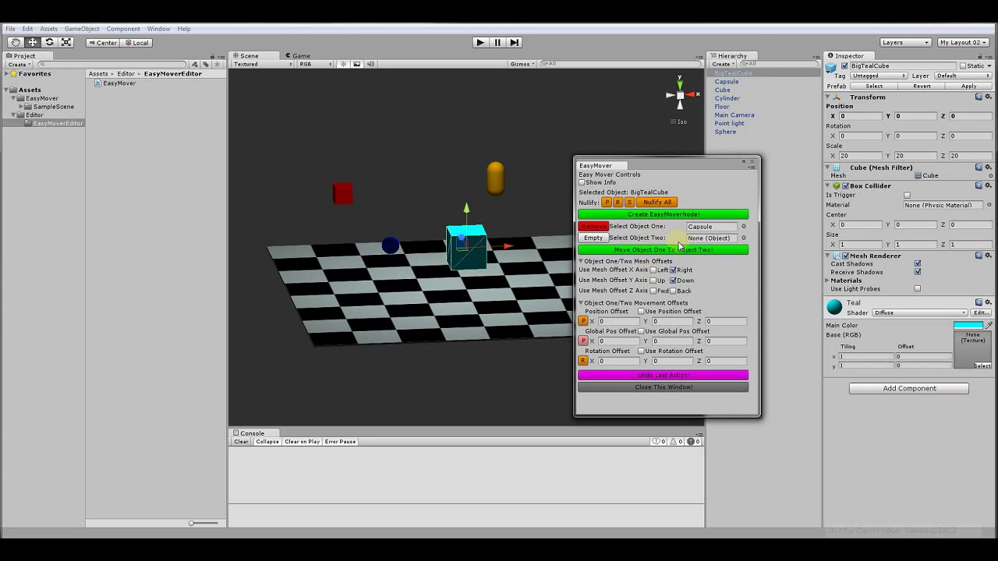
- Move the EasyMover window to the lower right clear of the objects, then reselect BigTealCube
drag(702, 166, 697, 218)
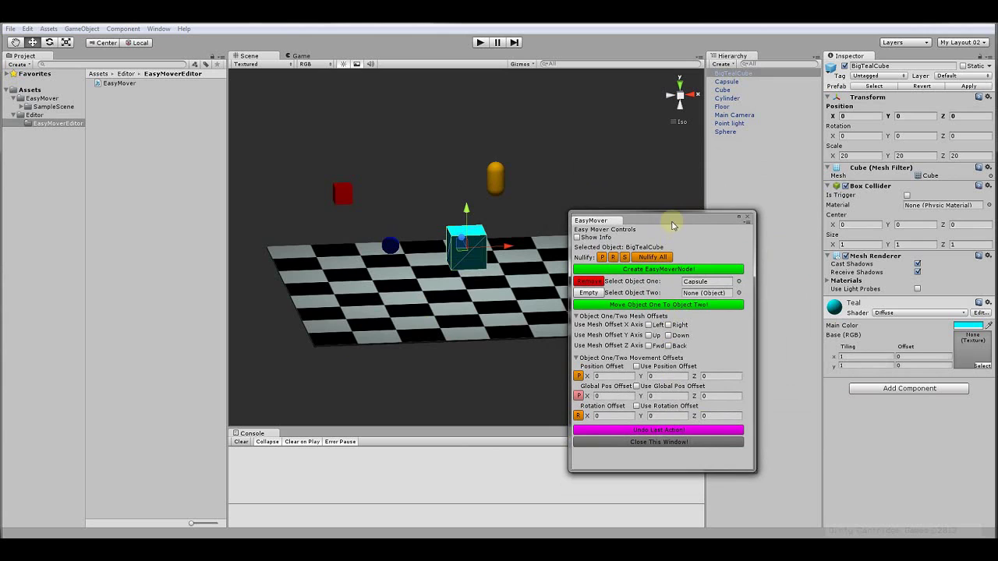
drag(673, 223, 784, 239)
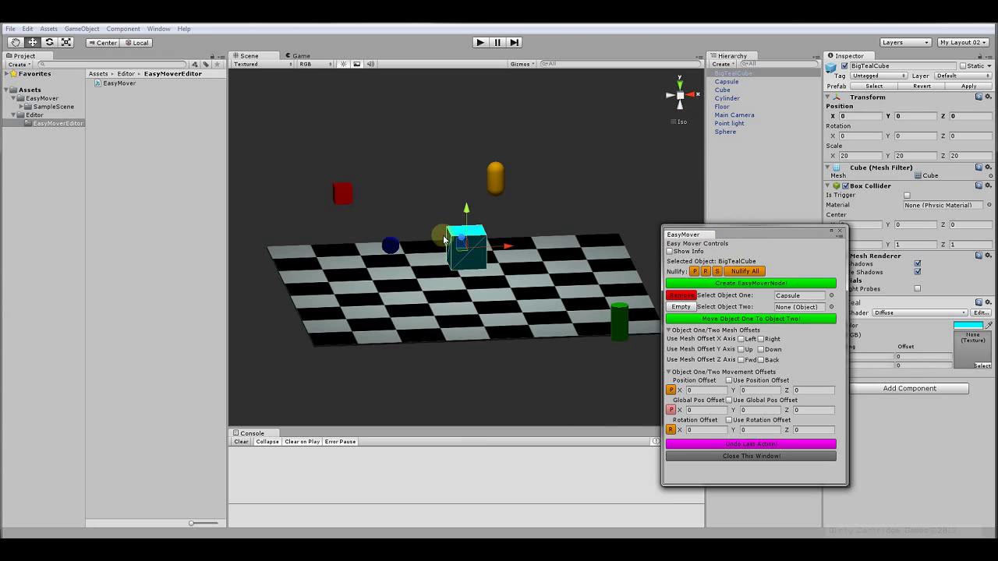
click(485, 221)
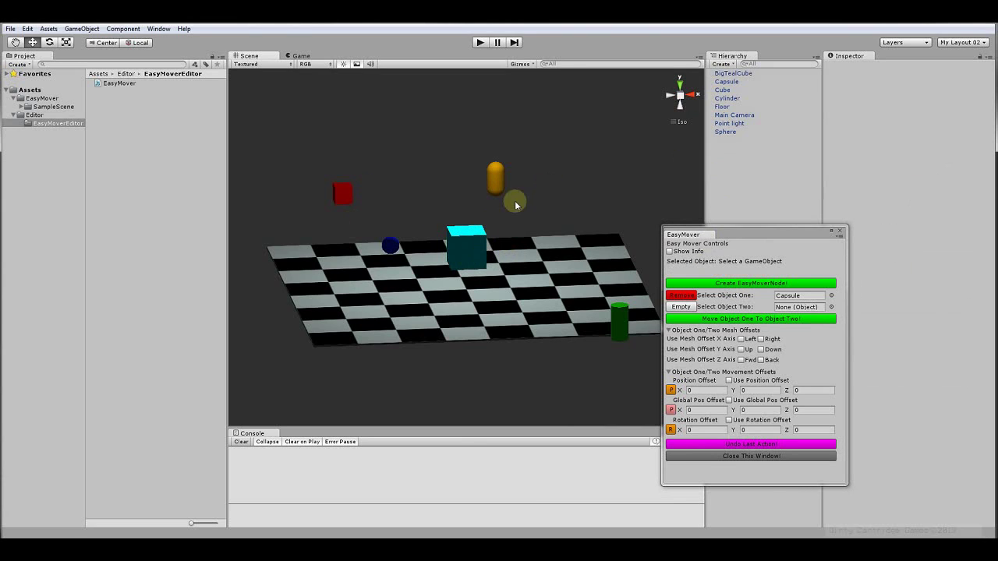
click(466, 254)
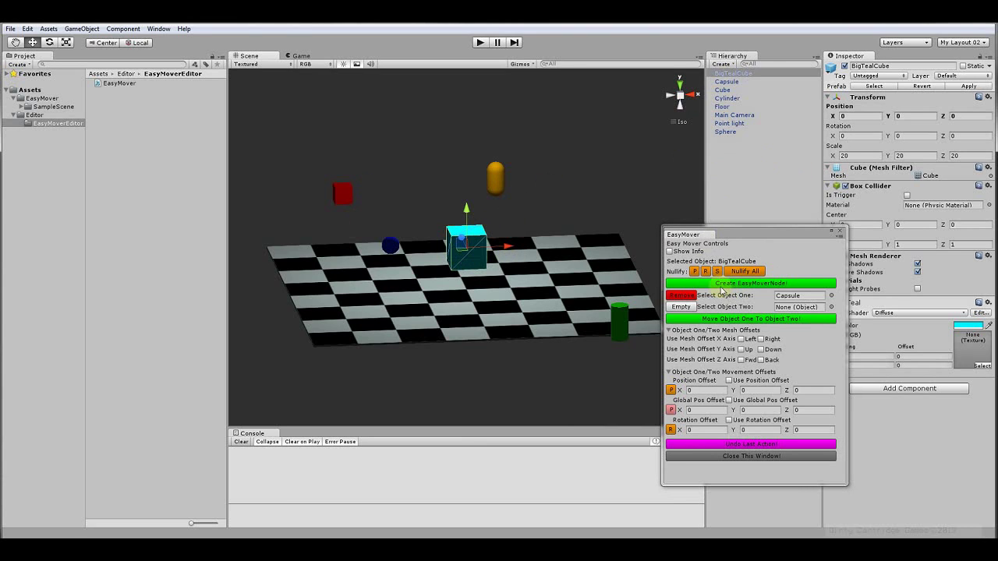
- Create an EasyMoverNode, drop it onto Cube, then slide BigTealCube along X to about -43.4
click(717, 285)
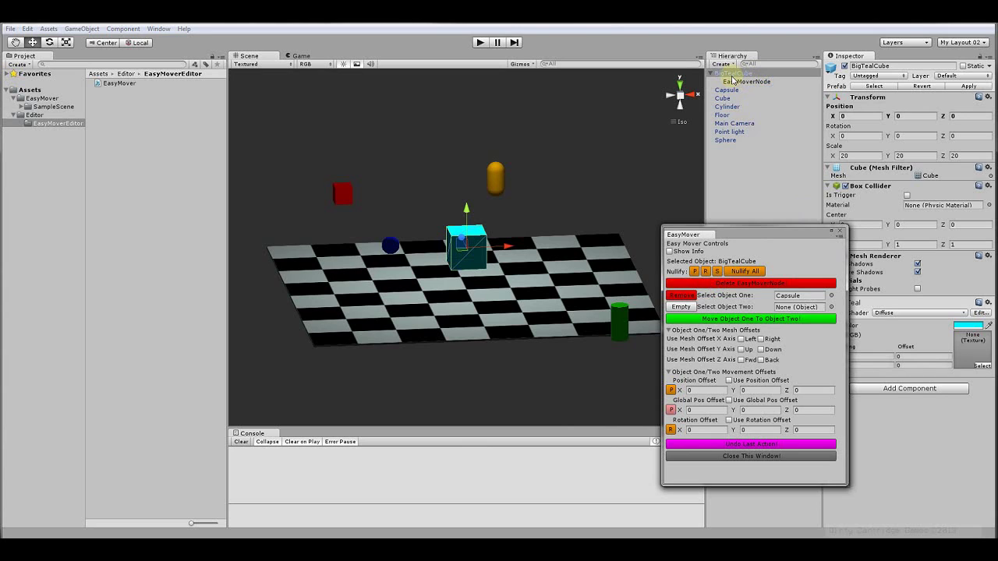
click(745, 82)
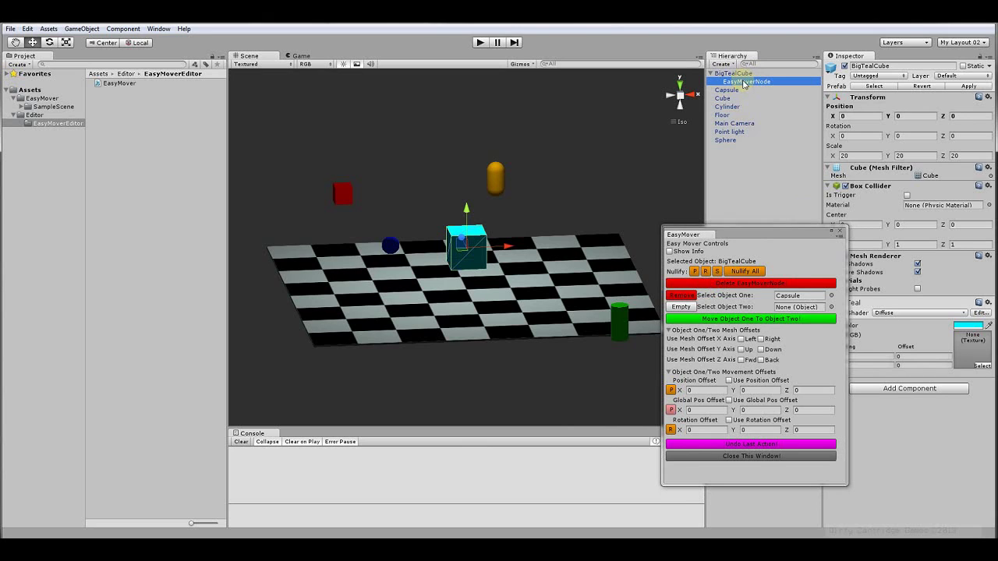
drag(744, 81, 737, 101)
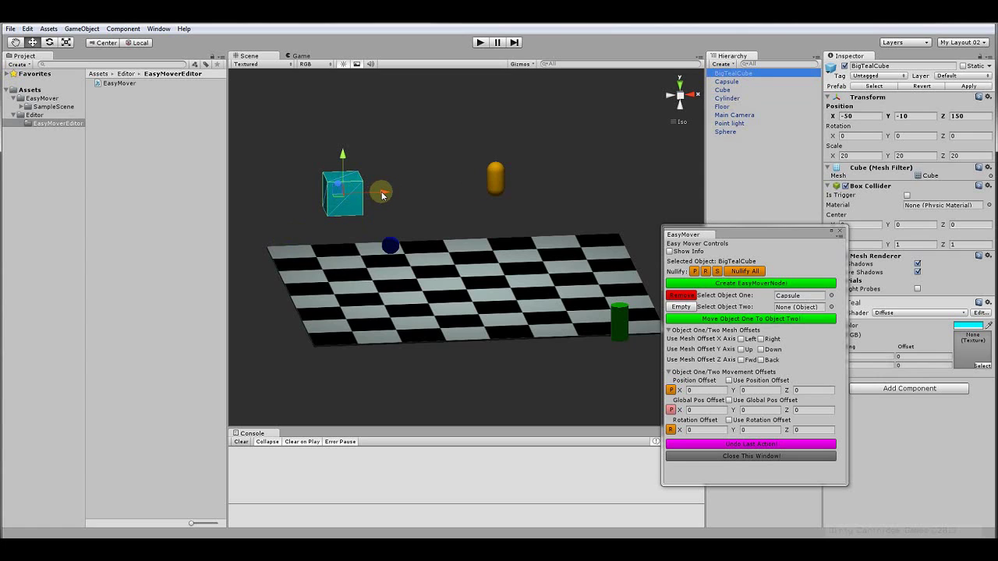
drag(382, 195, 414, 226)
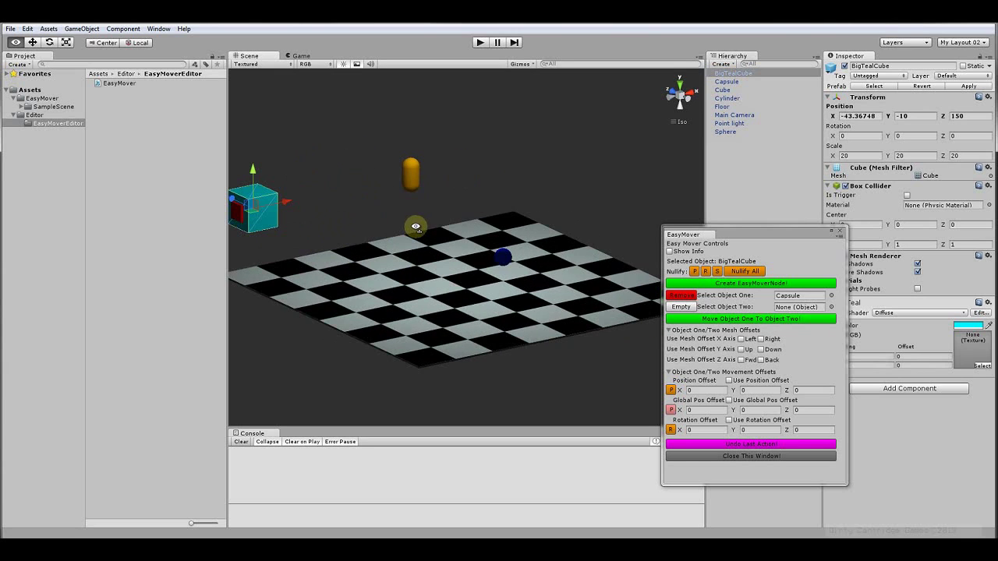
middle_drag(367, 240, 536, 252)
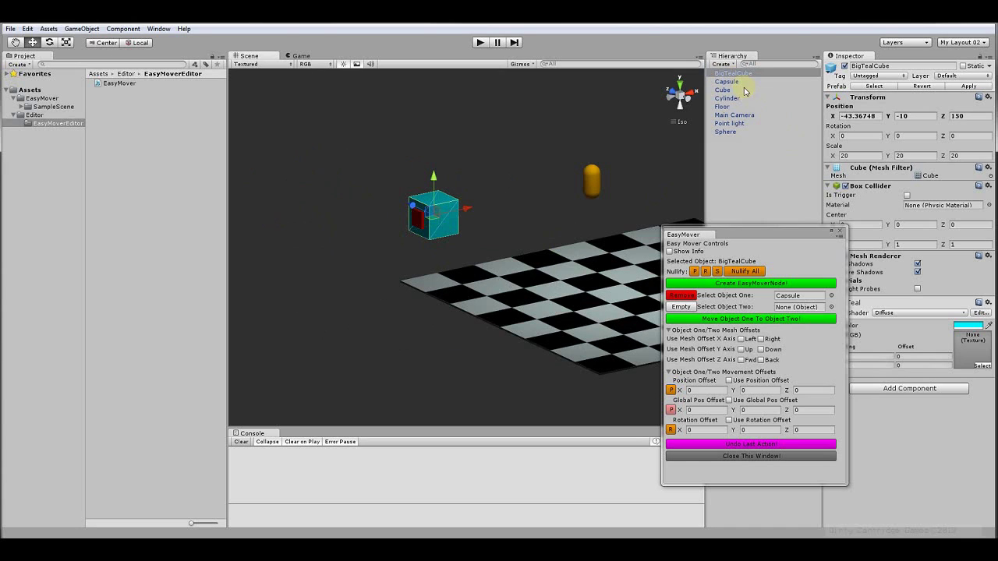
- Undo the teal cube's move back to 0, 0, 0, orbit to see the board, and select Cube
click(731, 445)
alt+drag(545, 307, 441, 331)
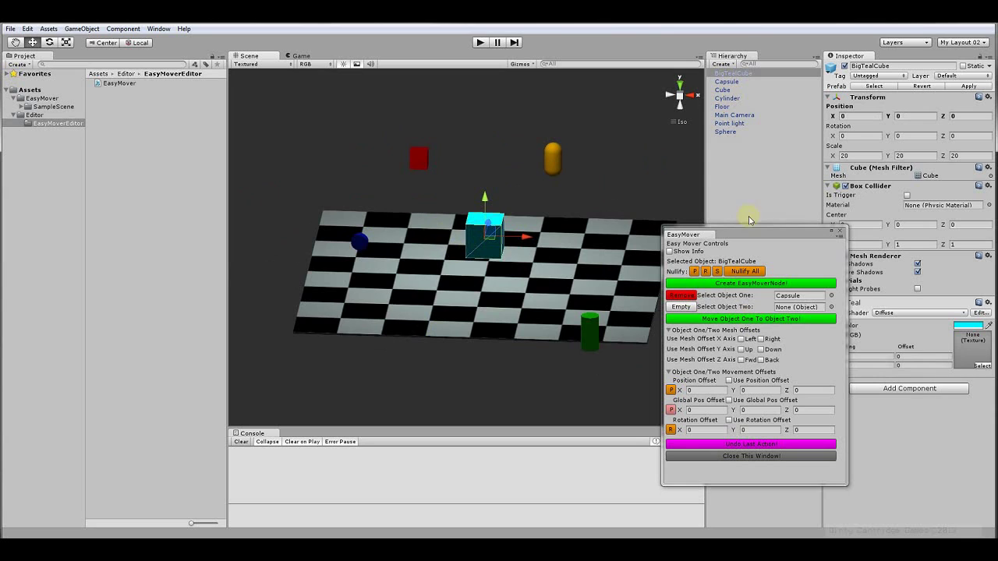
click(722, 90)
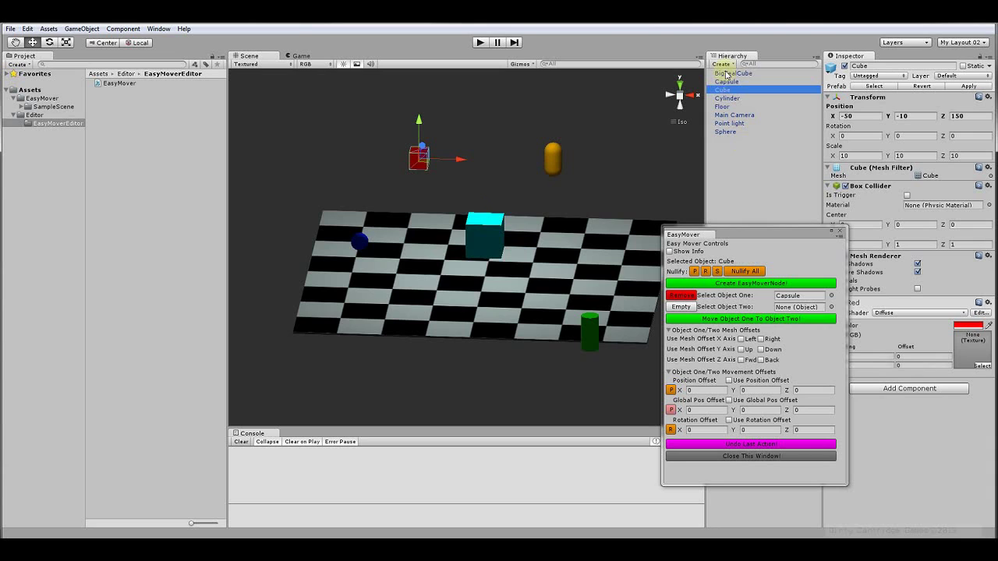
- Set BigTealCube as object one and Cube as object two, then move the teal cube to -50, -10, 150
click(726, 74)
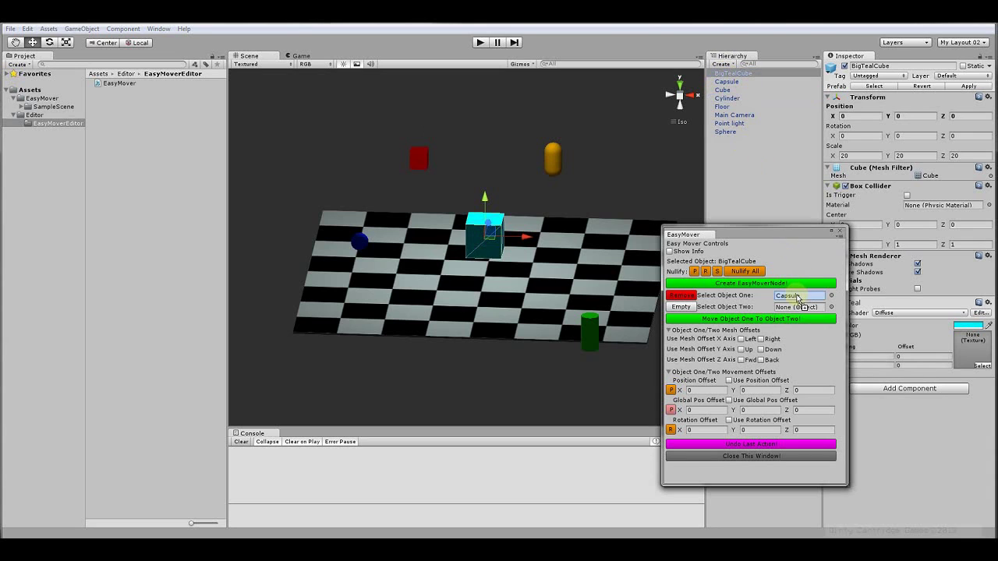
drag(798, 299, 797, 299)
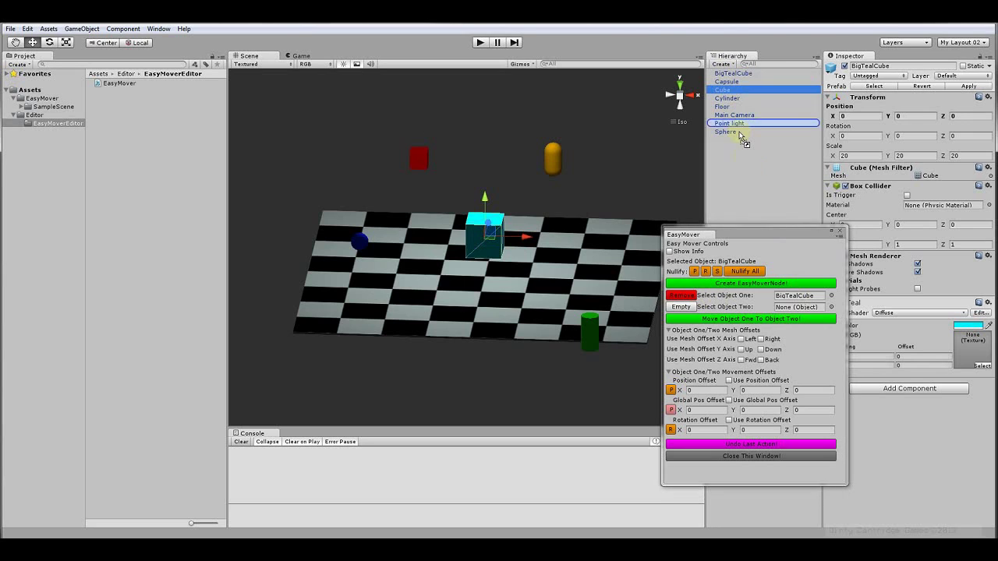
drag(725, 128, 796, 309)
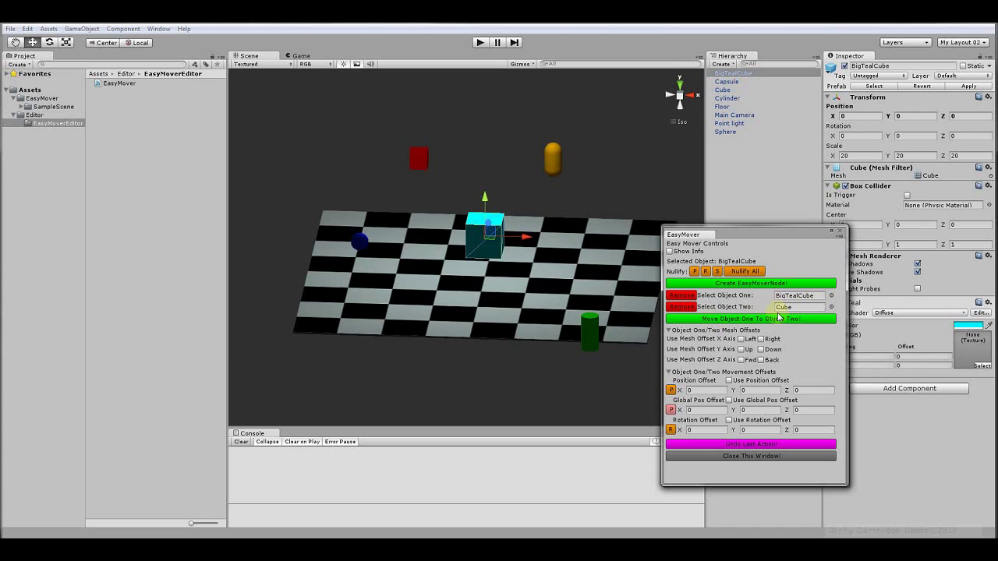
click(771, 320)
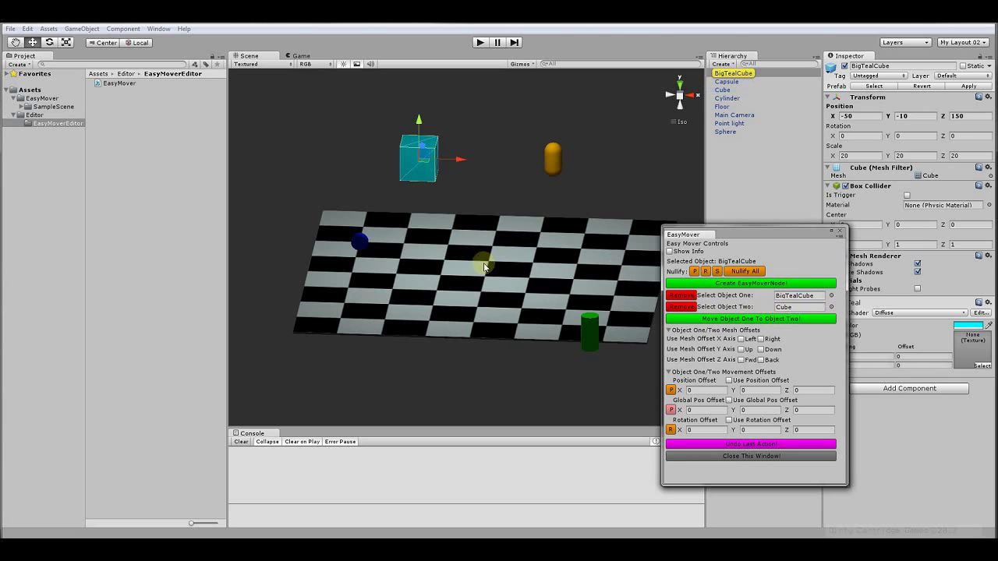
mouse_move(432, 211)
right_down()
mouse_move(486, 223)
mouse_move(432, 216)
right_up()
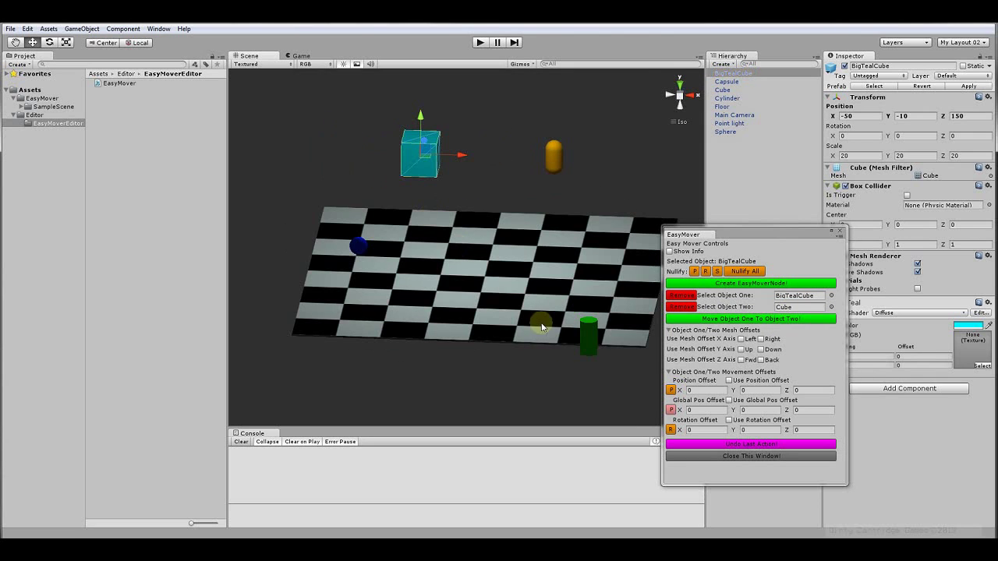
- Undo back to the board centre, re-snap the teal cube onto the red cube, then undo with Ctrl+Z
click(746, 446)
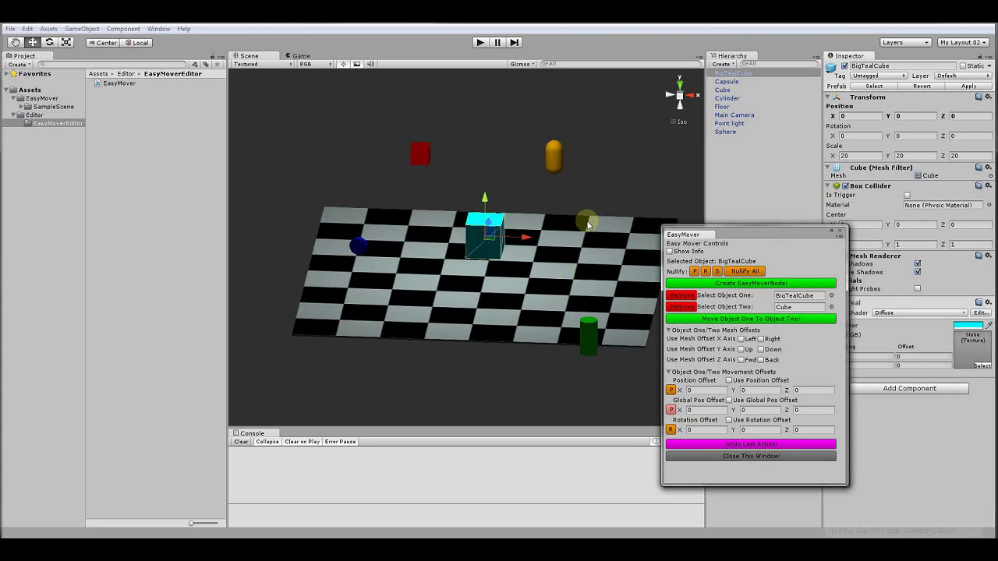
click(750, 320)
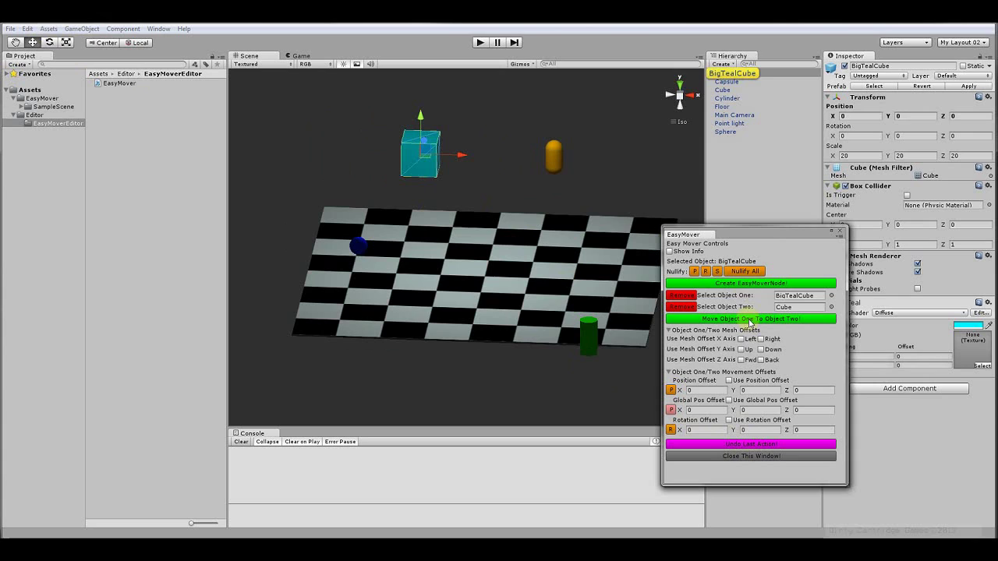
click(27, 28)
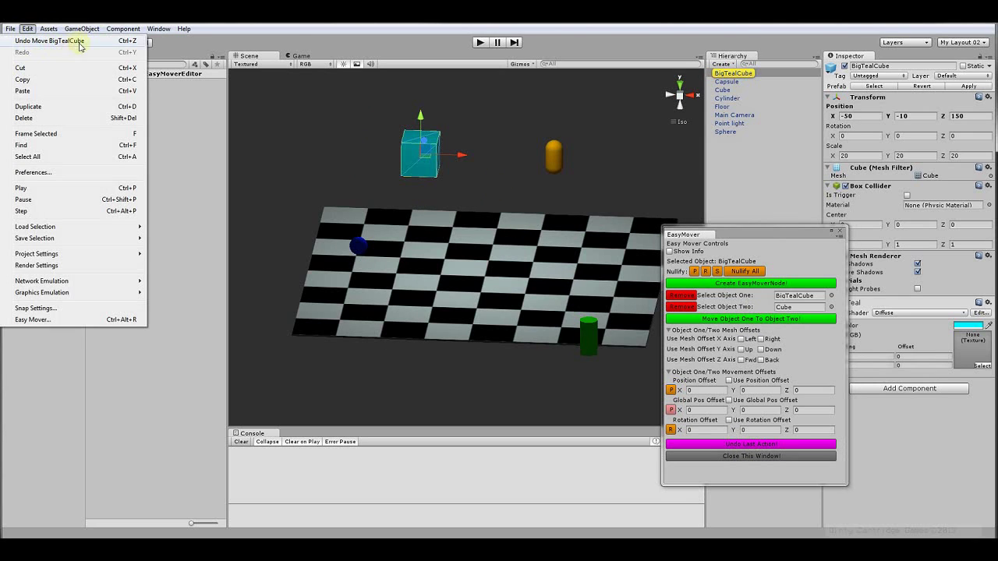
click(346, 156)
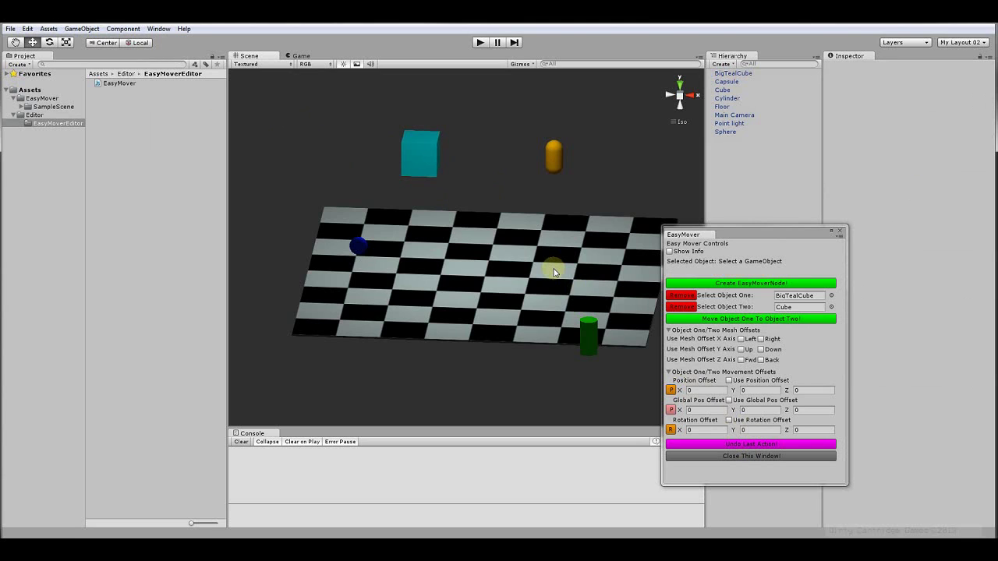
key(ctrl+z)
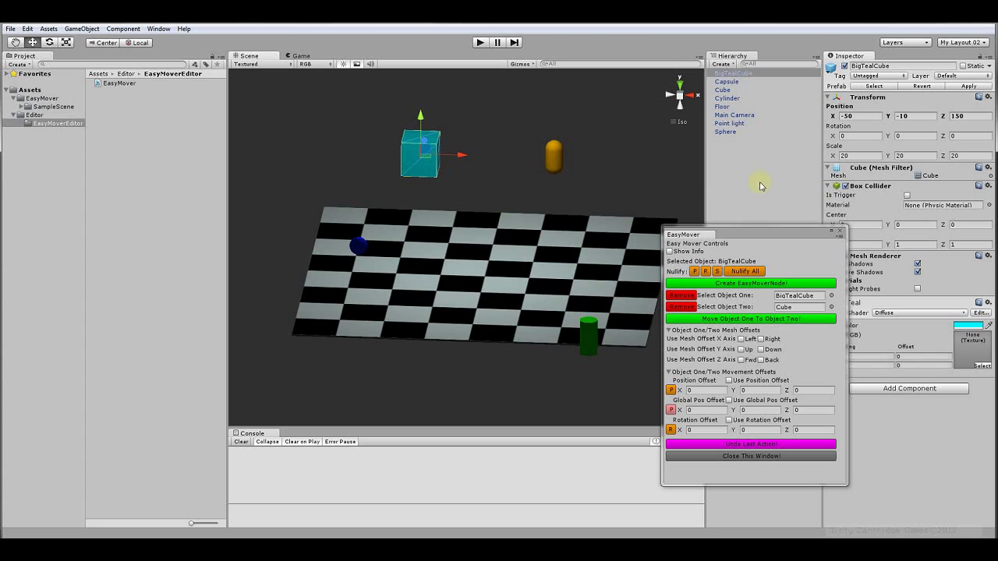
- Undo the move and snap BigTealCube against the red cube's left side at -65, -10, 150
key(ctrl+z)
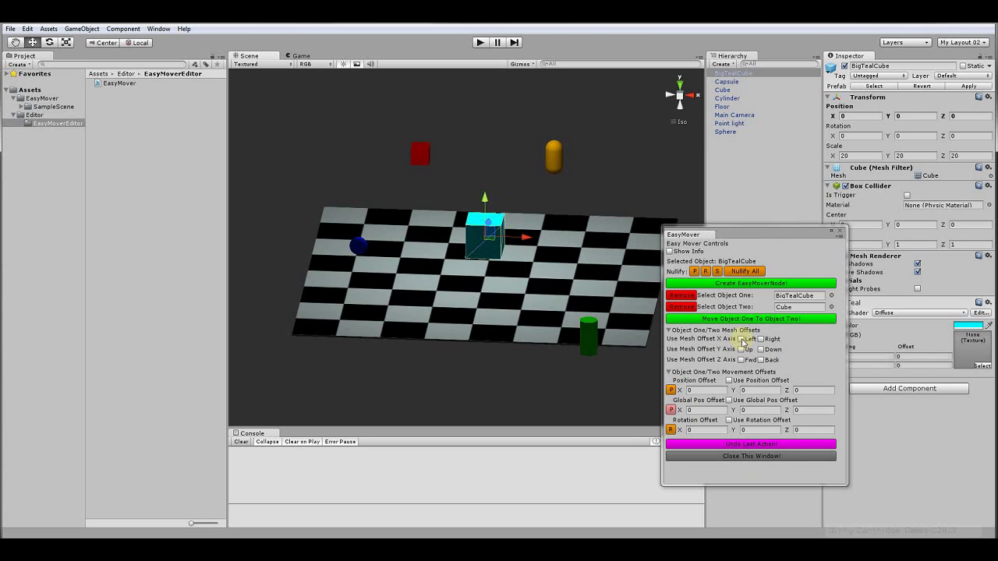
click(741, 339)
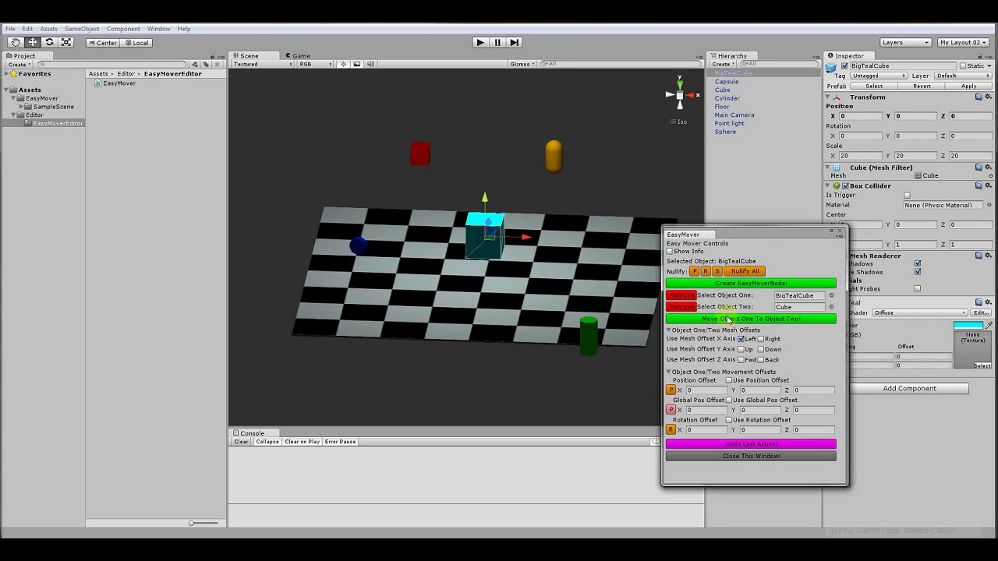
click(726, 318)
alt+drag(393, 202, 441, 186)
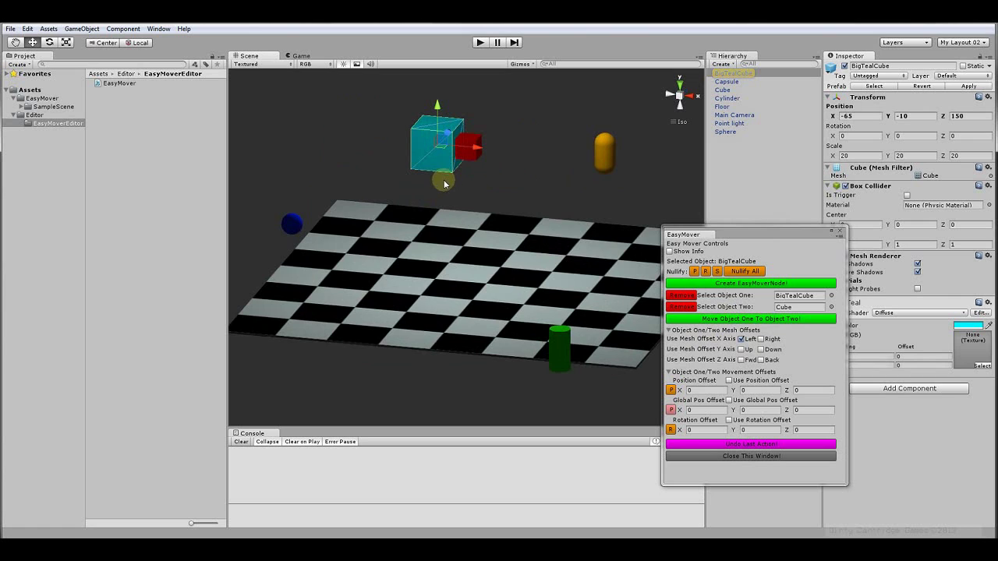
key(f)
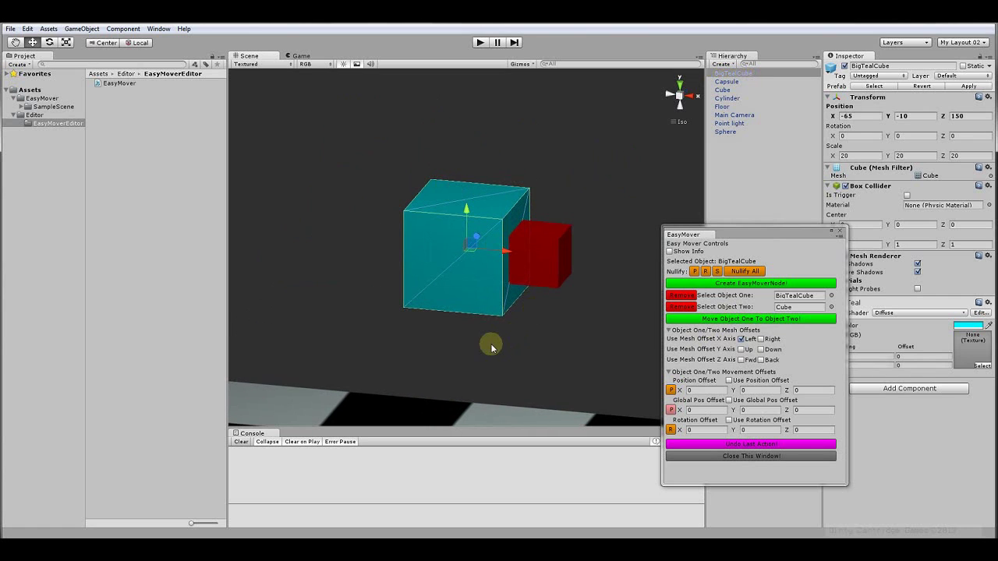
alt+drag(542, 355, 463, 372)
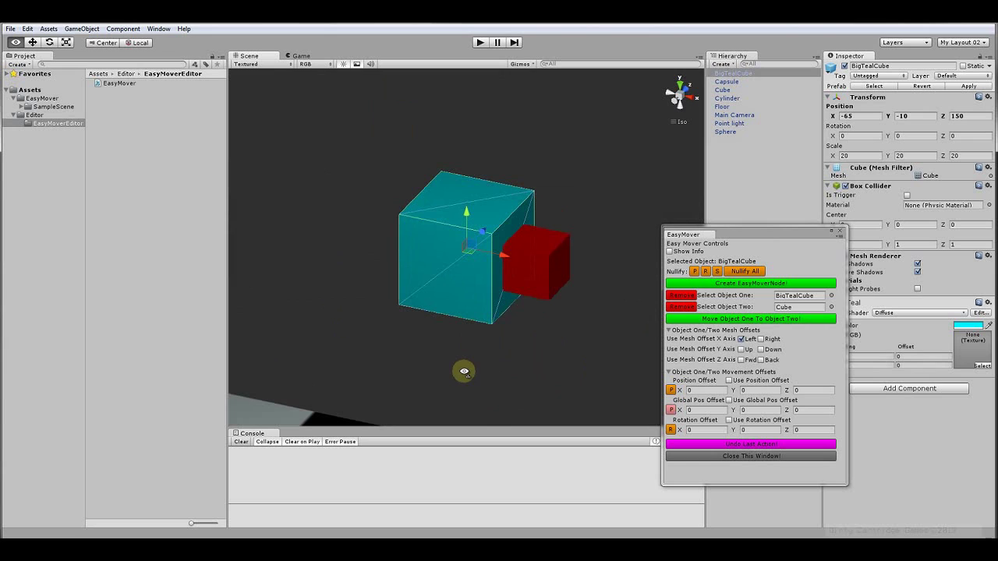
- Switch the X-axis offset to Right and snap the teal cube beside the red cube
click(761, 339)
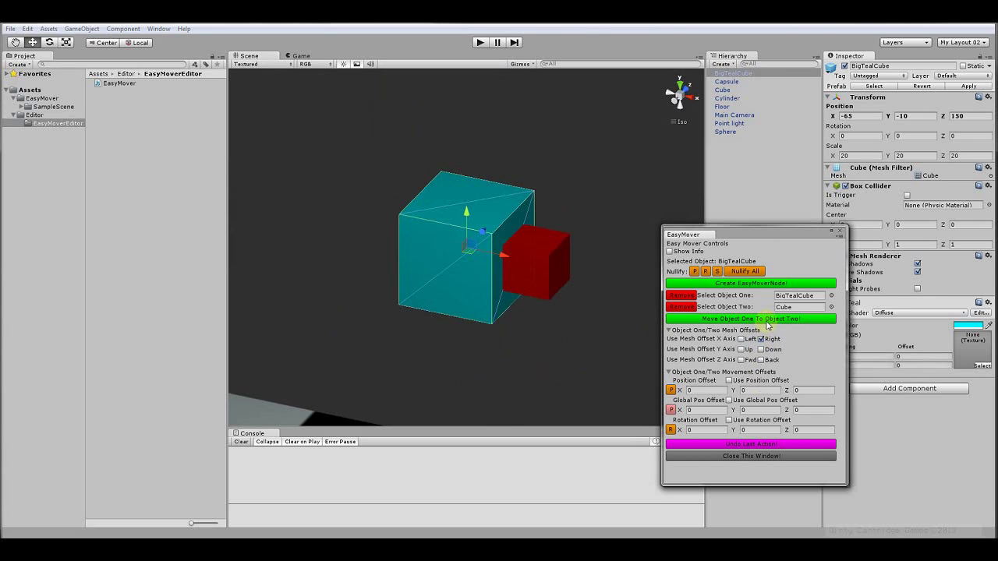
click(766, 320)
alt+drag(518, 350, 577, 329)
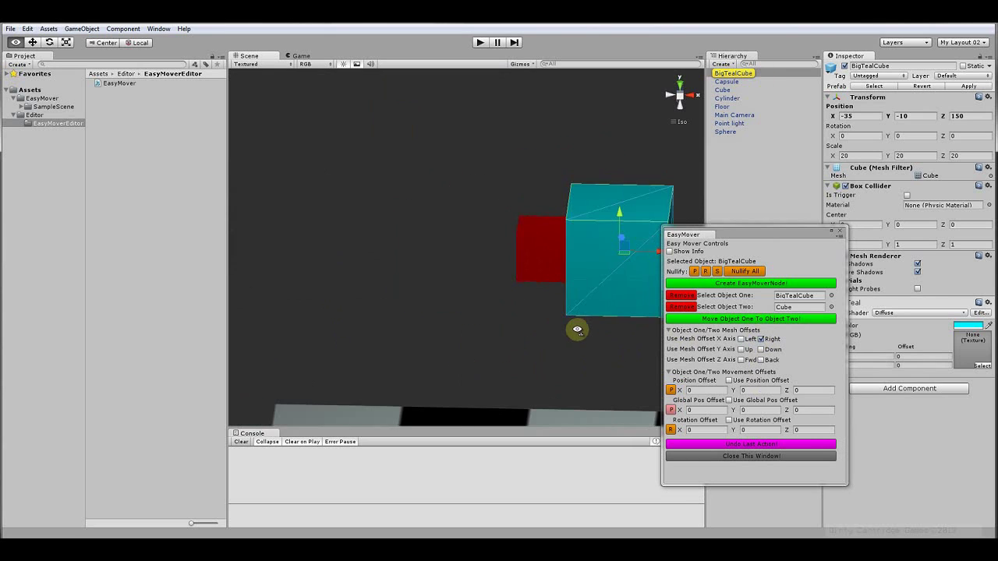
- Add the Y-axis Up offset and re-snap the teal cube higher against the red cube
click(742, 349)
click(761, 340)
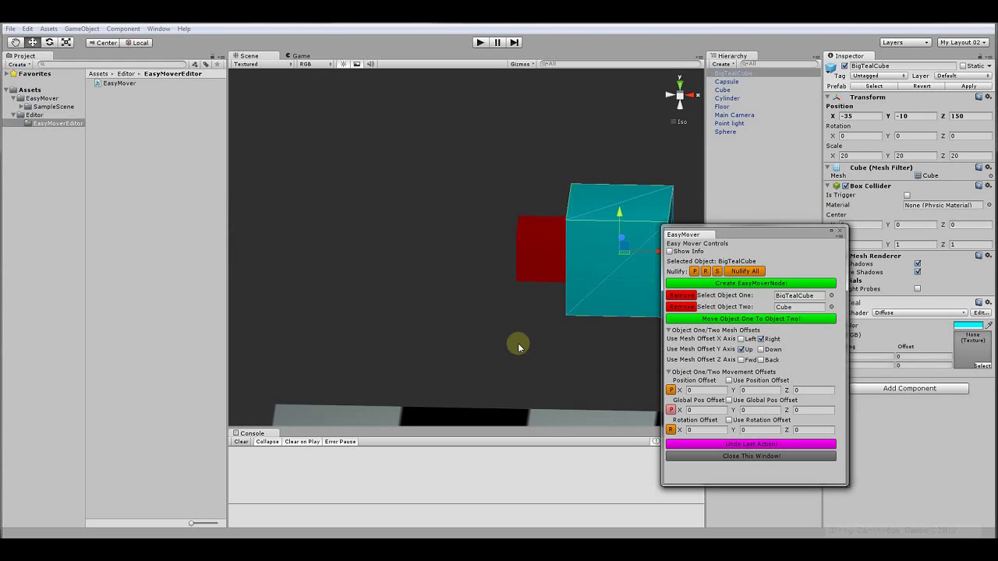
alt+drag(517, 343, 546, 186)
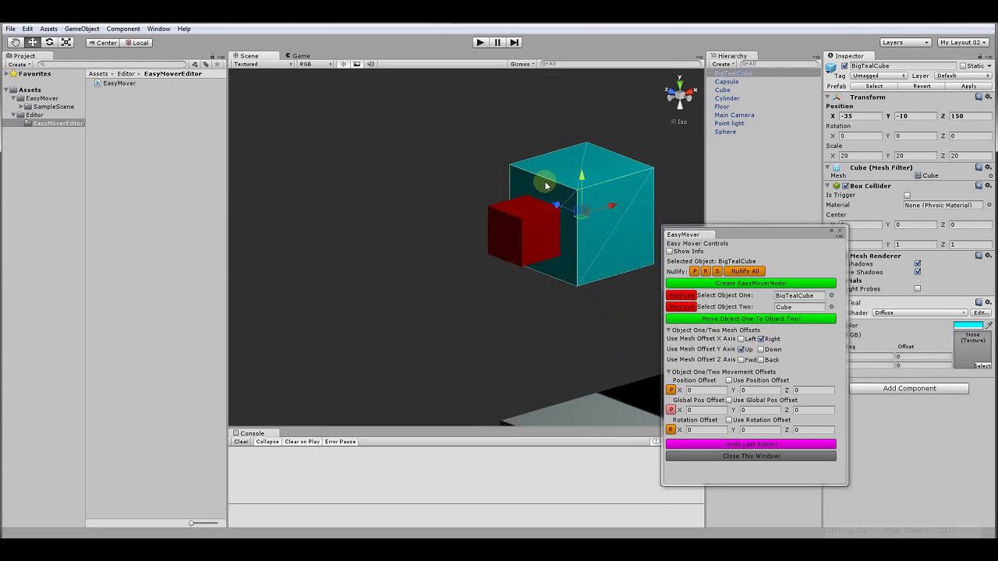
click(748, 319)
alt+drag(528, 250, 463, 278)
alt+drag(590, 316, 508, 328)
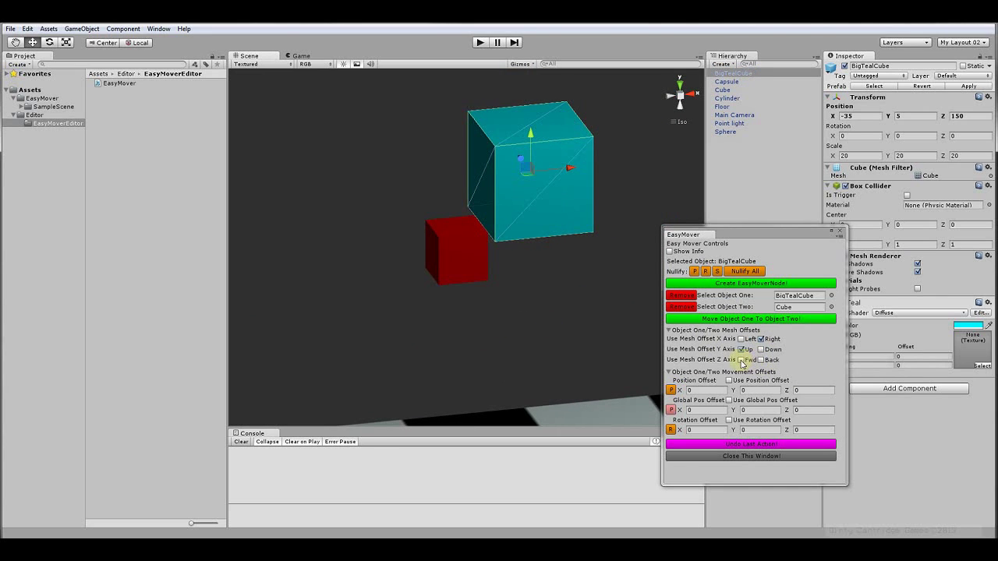
- Add the Z-axis Fwd offset and re-snap, placing the teal cube at -35, 5, 165
click(741, 360)
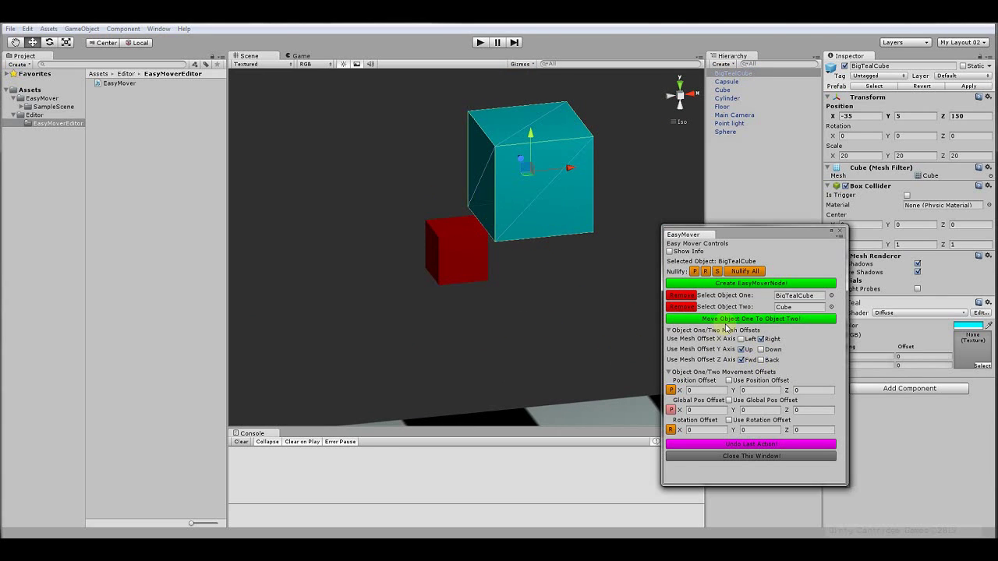
click(727, 328)
alt+drag(439, 307, 514, 303)
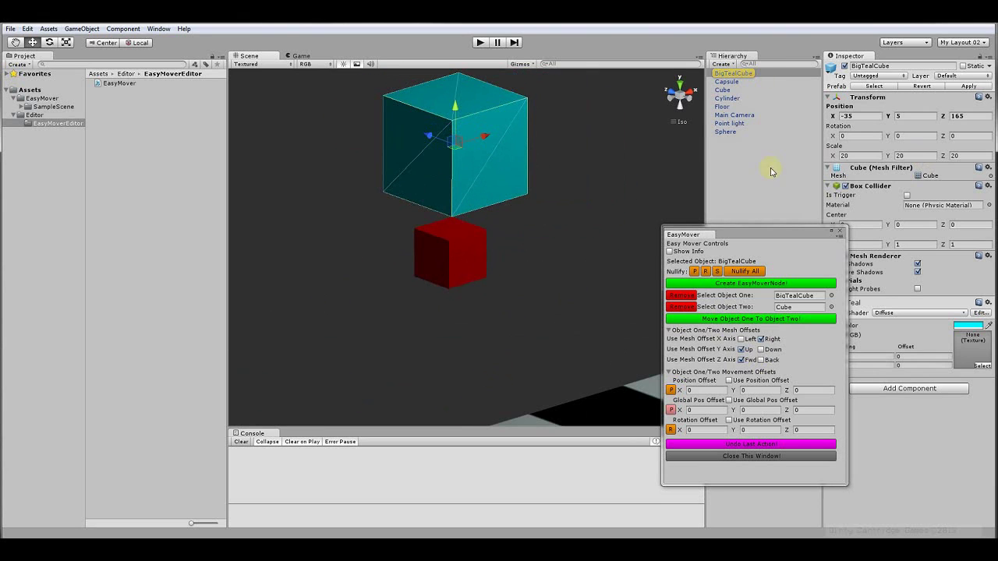
middle_drag(519, 247, 510, 341)
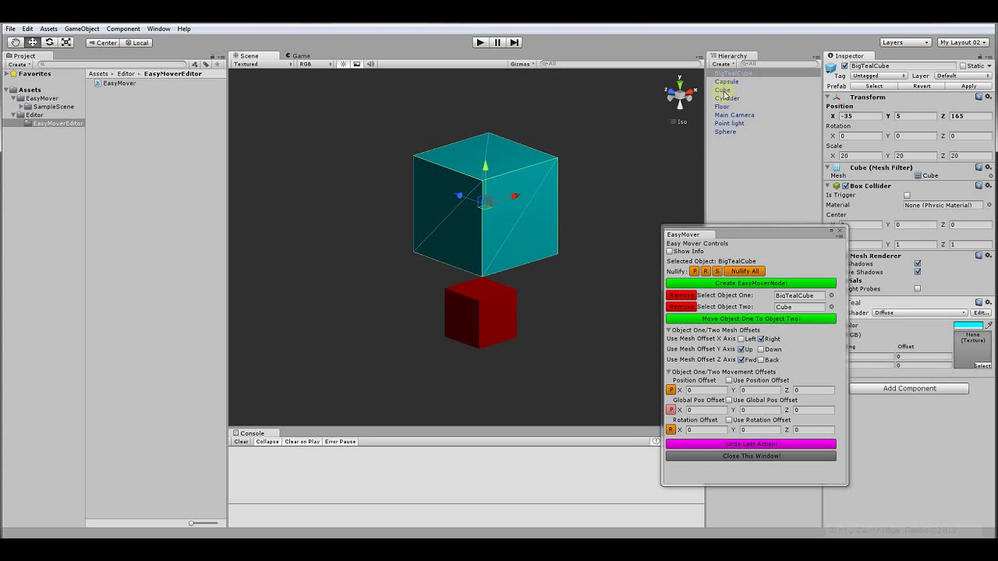
- Rotate the red Cube about 32° on X and re-snap the teal cube against it
click(724, 91)
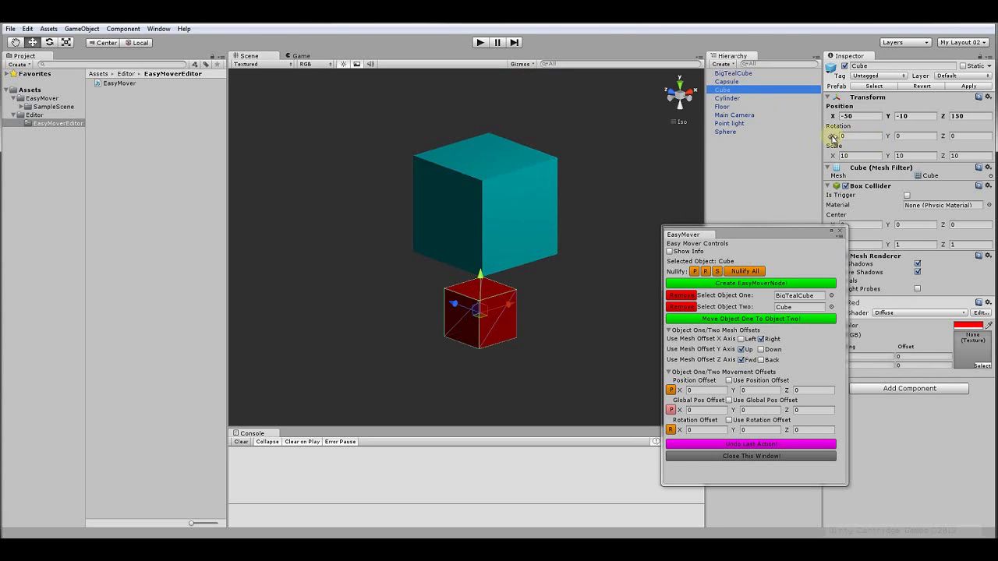
drag(835, 133, 454, 259)
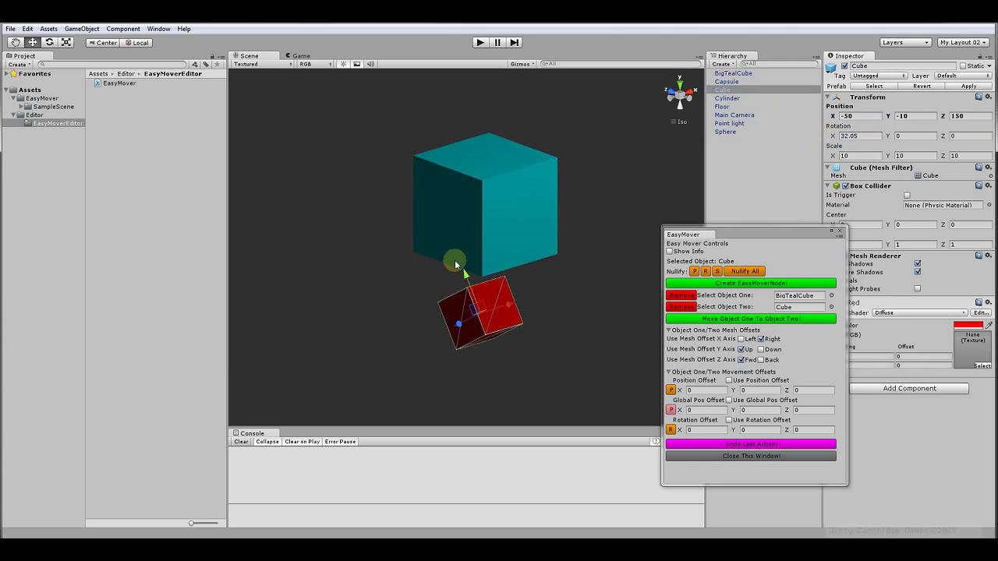
click(736, 318)
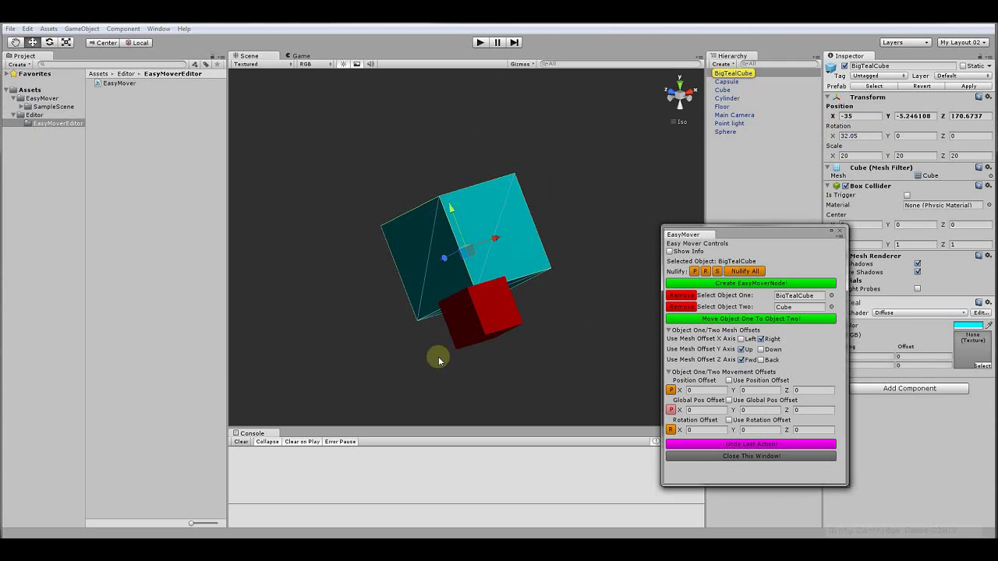
alt+drag(445, 413, 641, 411)
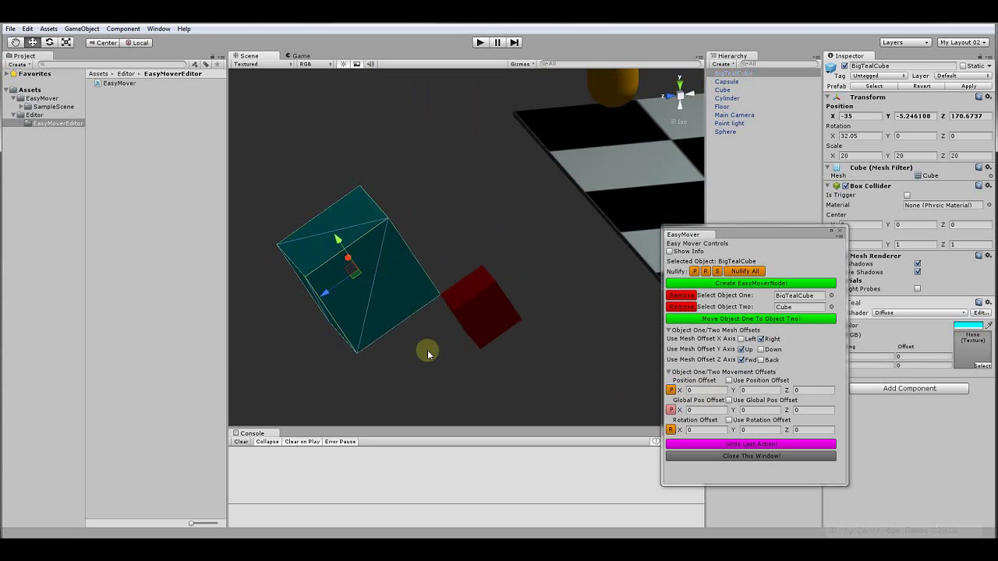
alt+drag(423, 350, 405, 361)
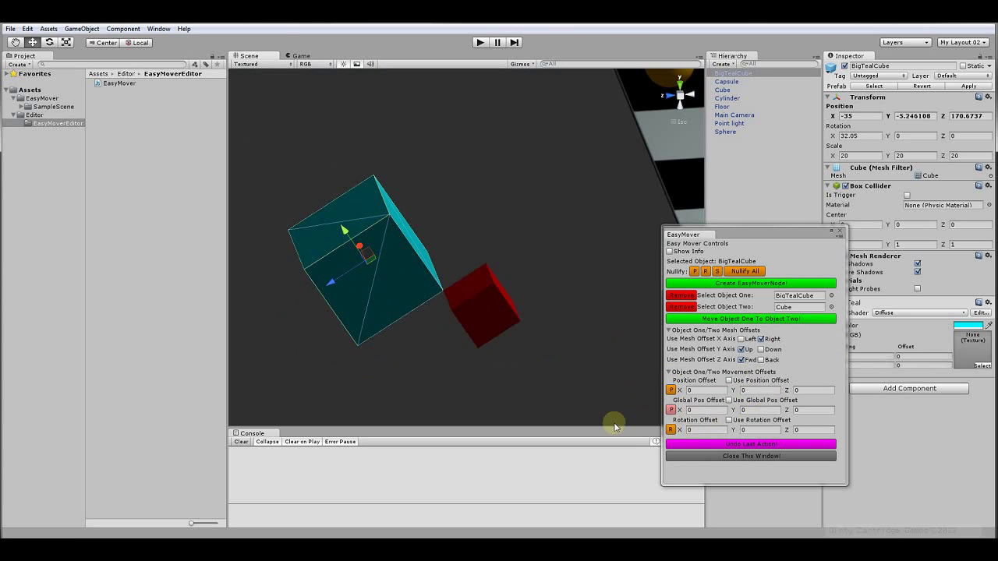
alt+drag(499, 361, 513, 414)
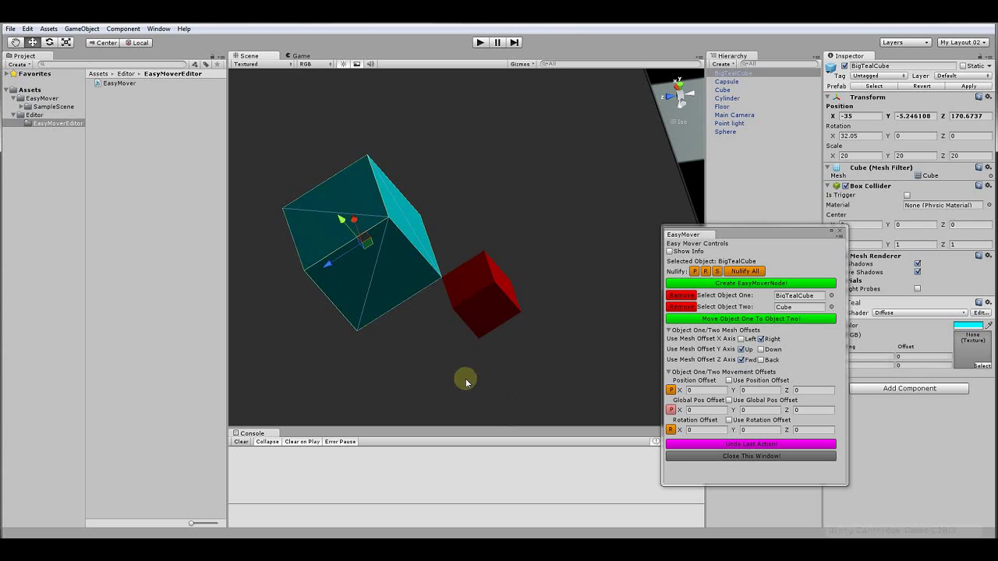
alt+drag(408, 335, 501, 352)
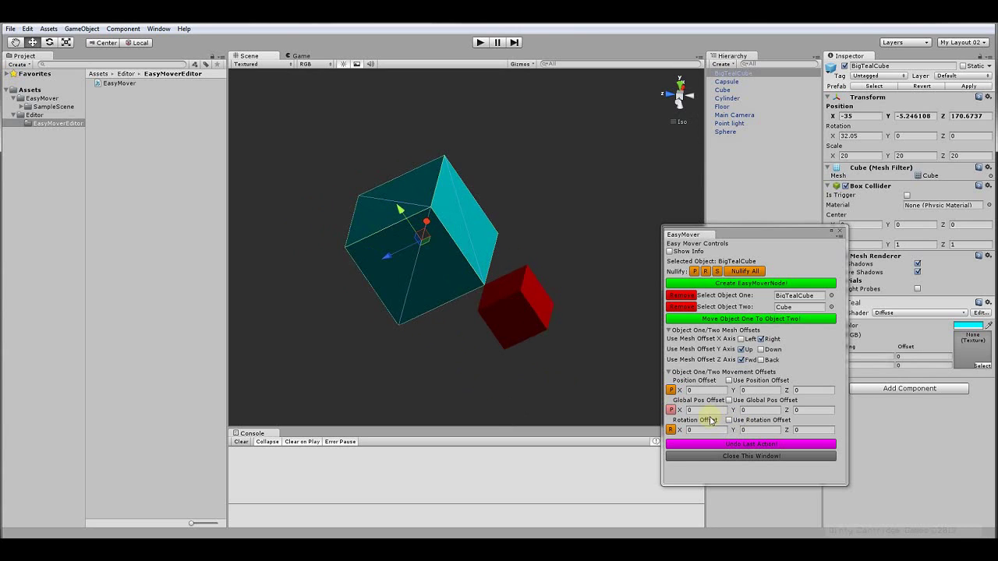
- Untick the Up and Fwd offsets, clear Object One and Object Two to None, and deselect
click(742, 349)
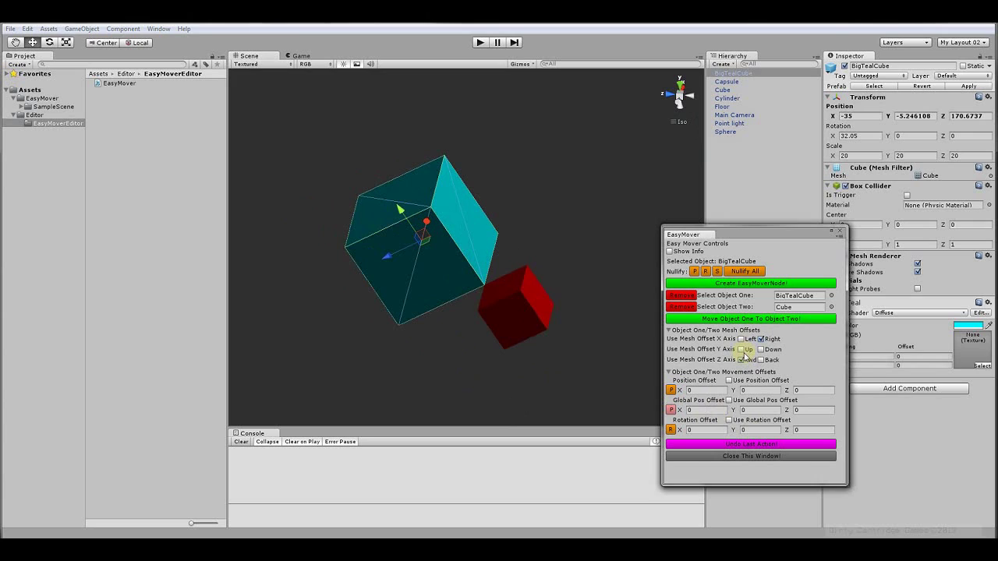
click(742, 360)
click(684, 297)
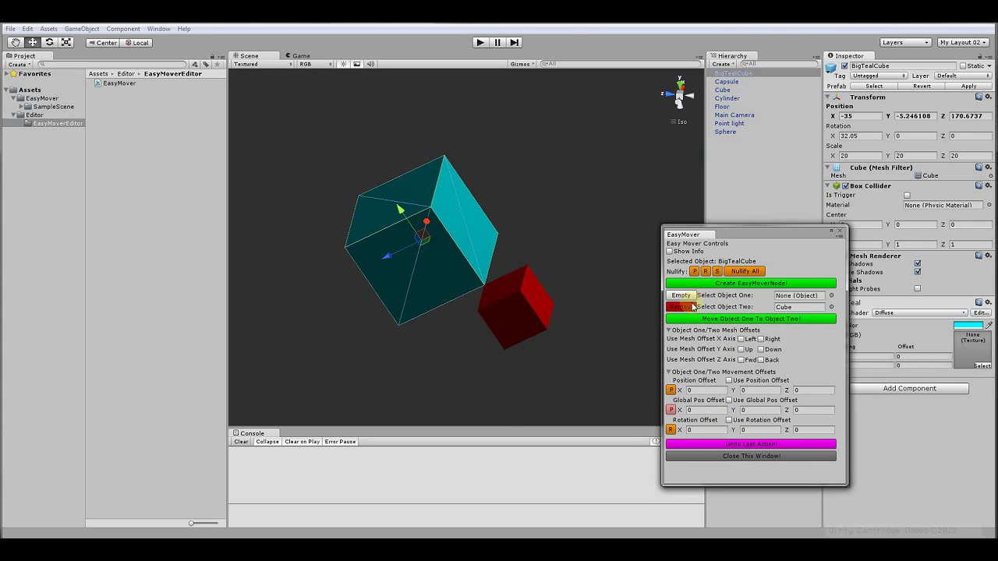
click(683, 306)
click(590, 247)
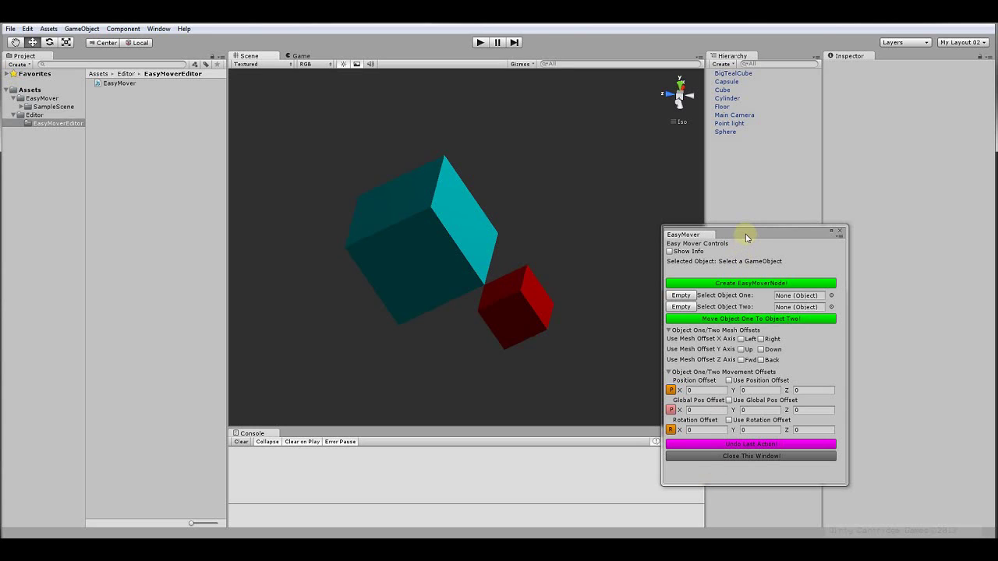
- Use 'Close This Window!' to shut EasyMover, leaving the tilted cubes in the scene
click(716, 459)
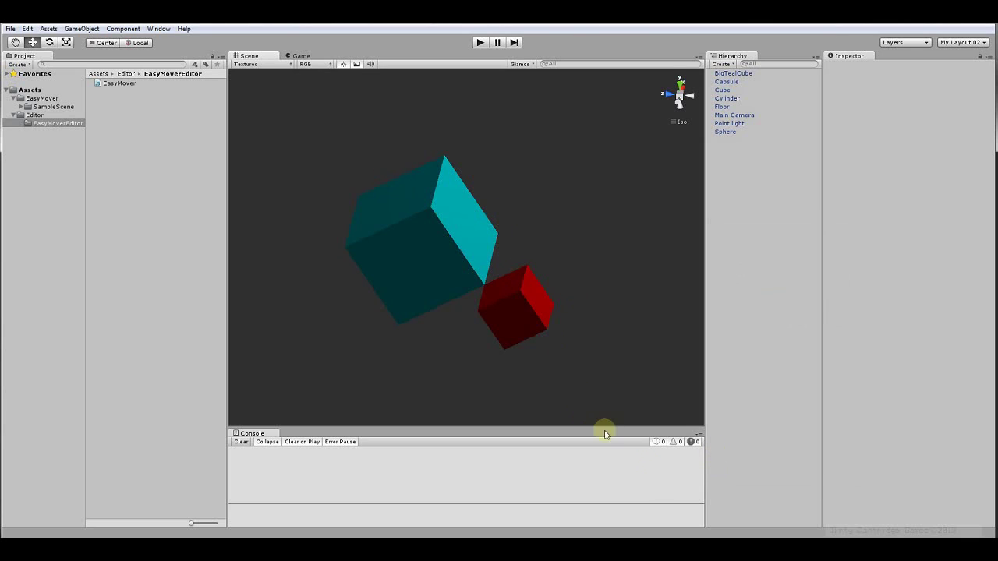